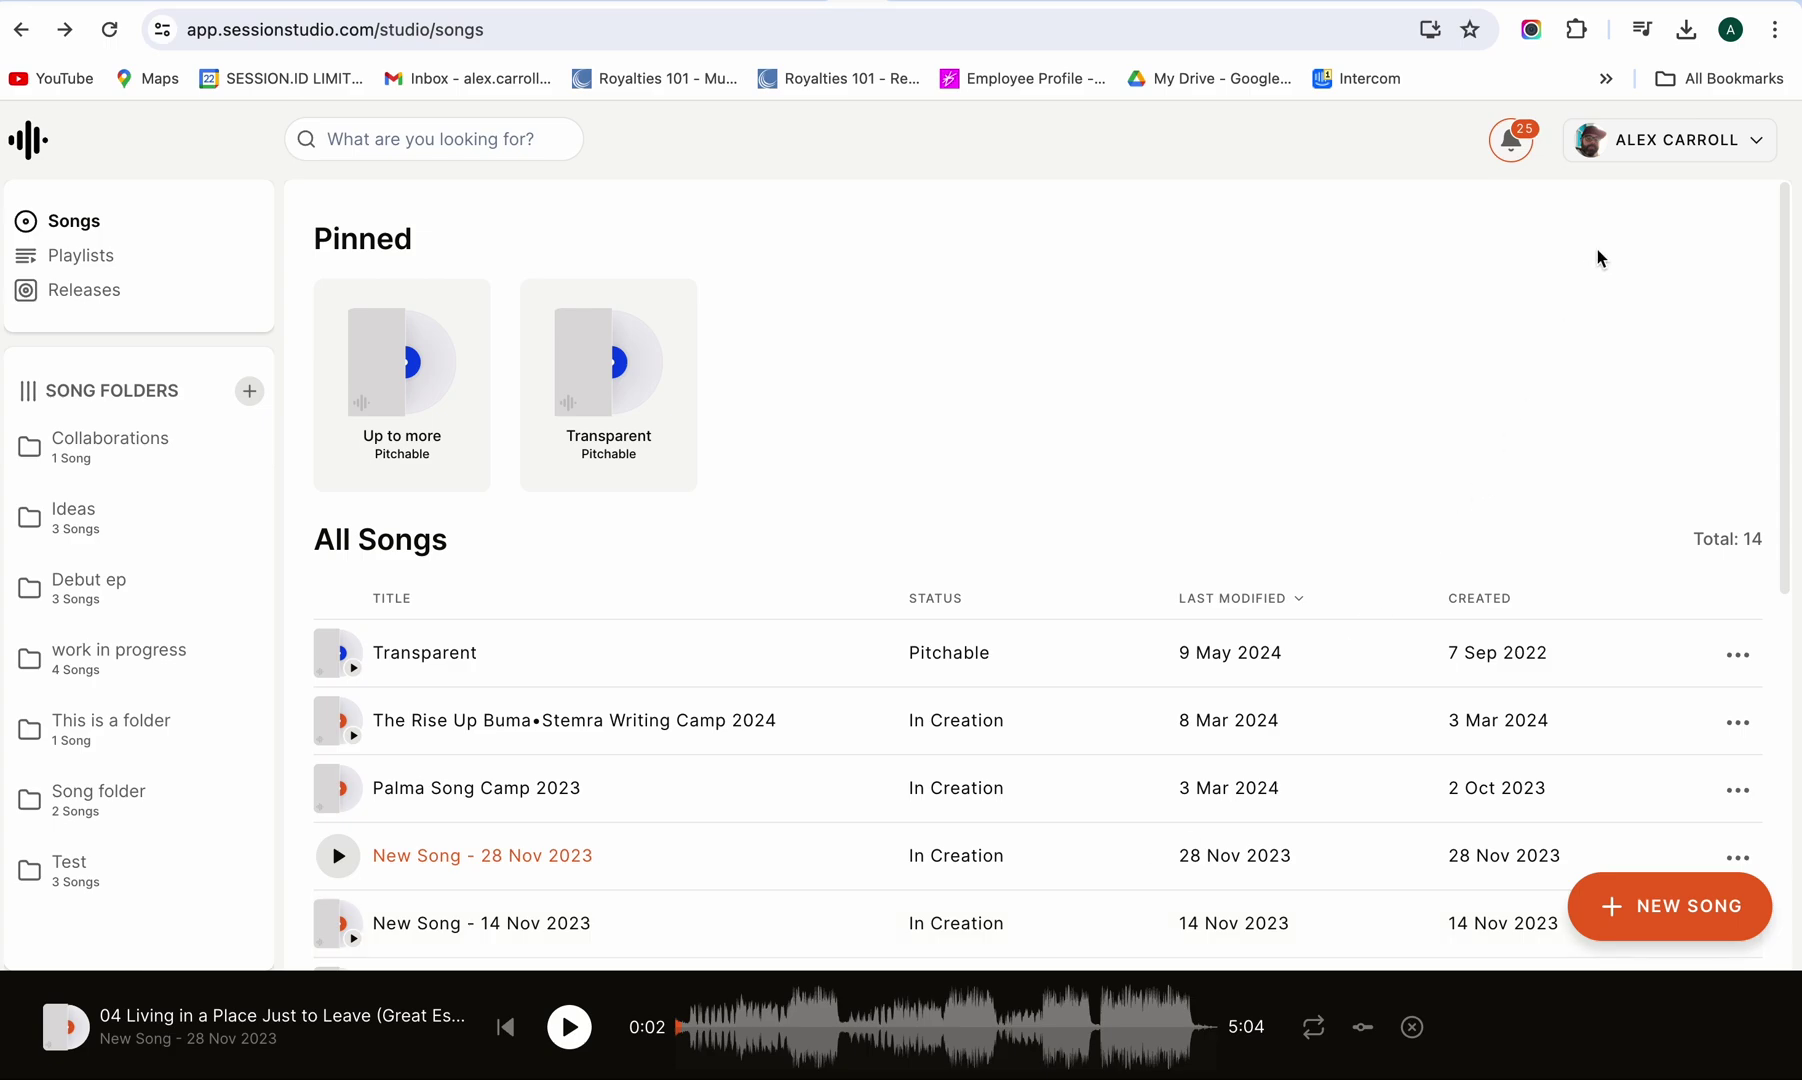
# Open the account dropdown from the account name at the top right.
pyautogui.click(1653, 146)
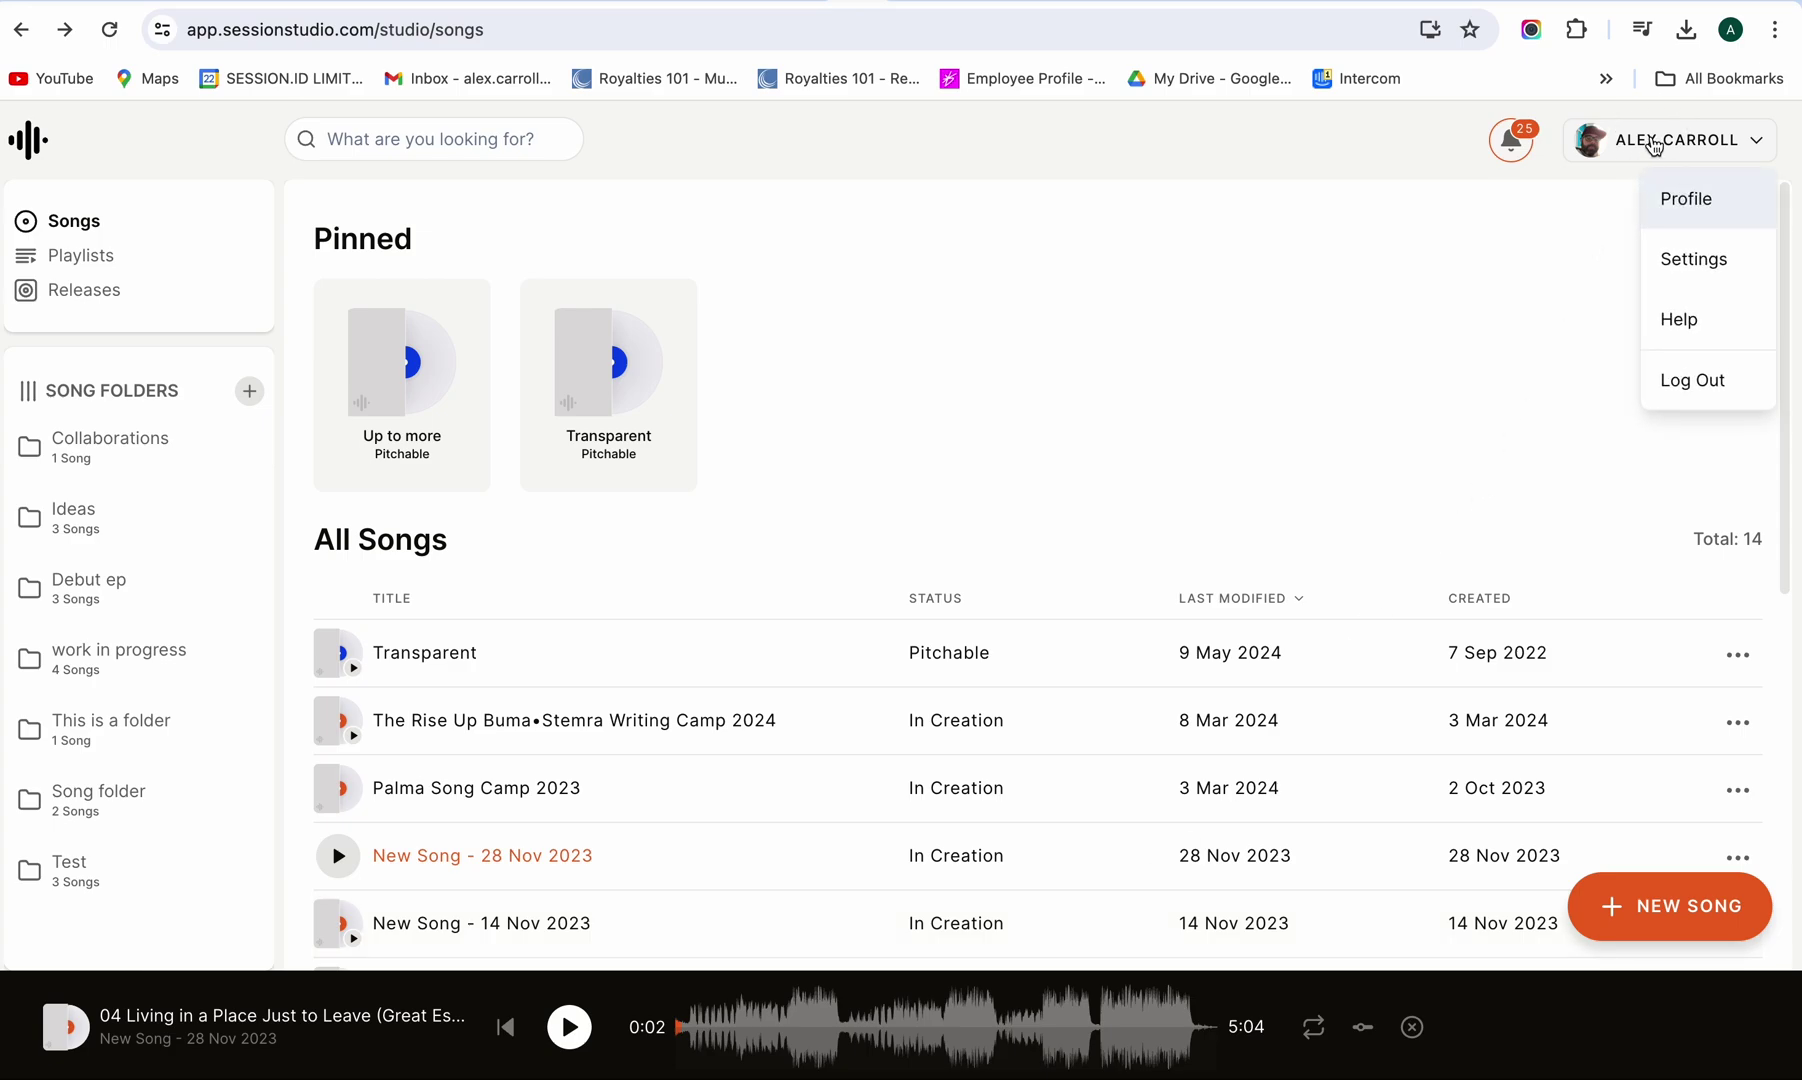
# Go through account Settings to the Import page for metadata and audio.
pyautogui.click(1701, 262)
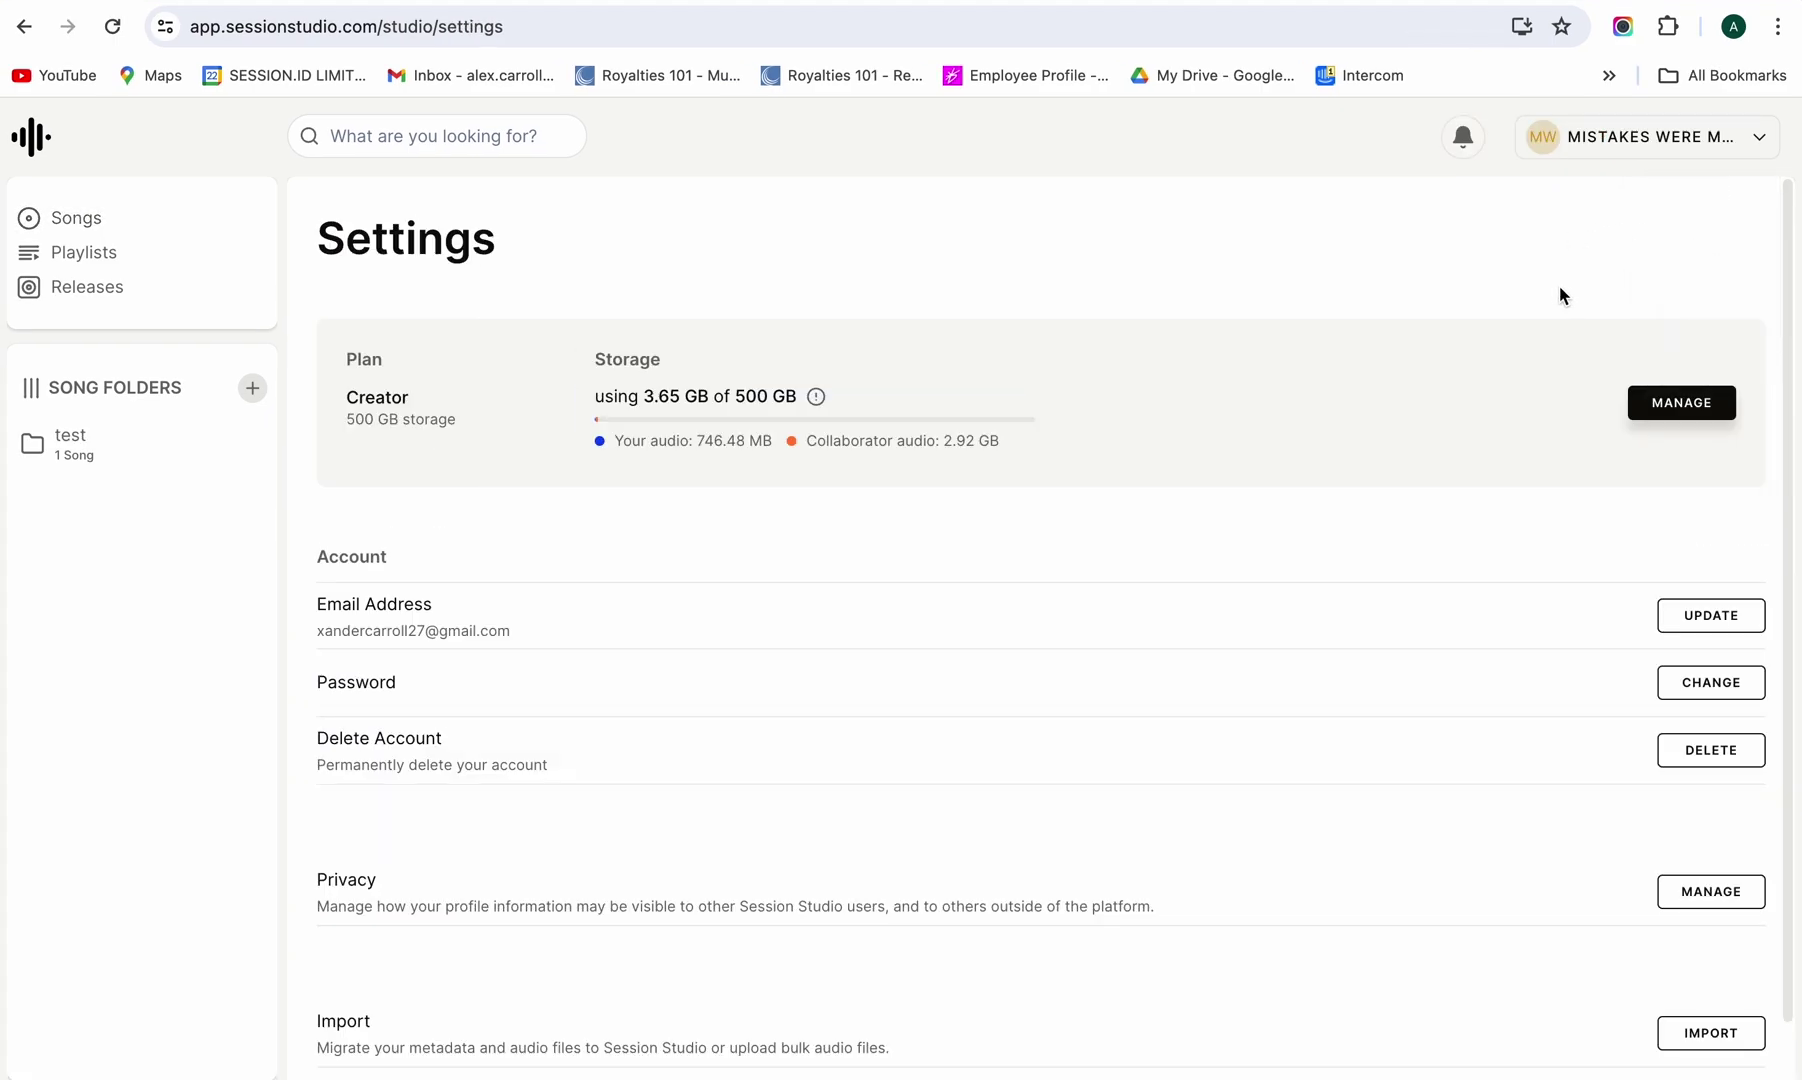
pyautogui.scroll(-1, 1587, 674)
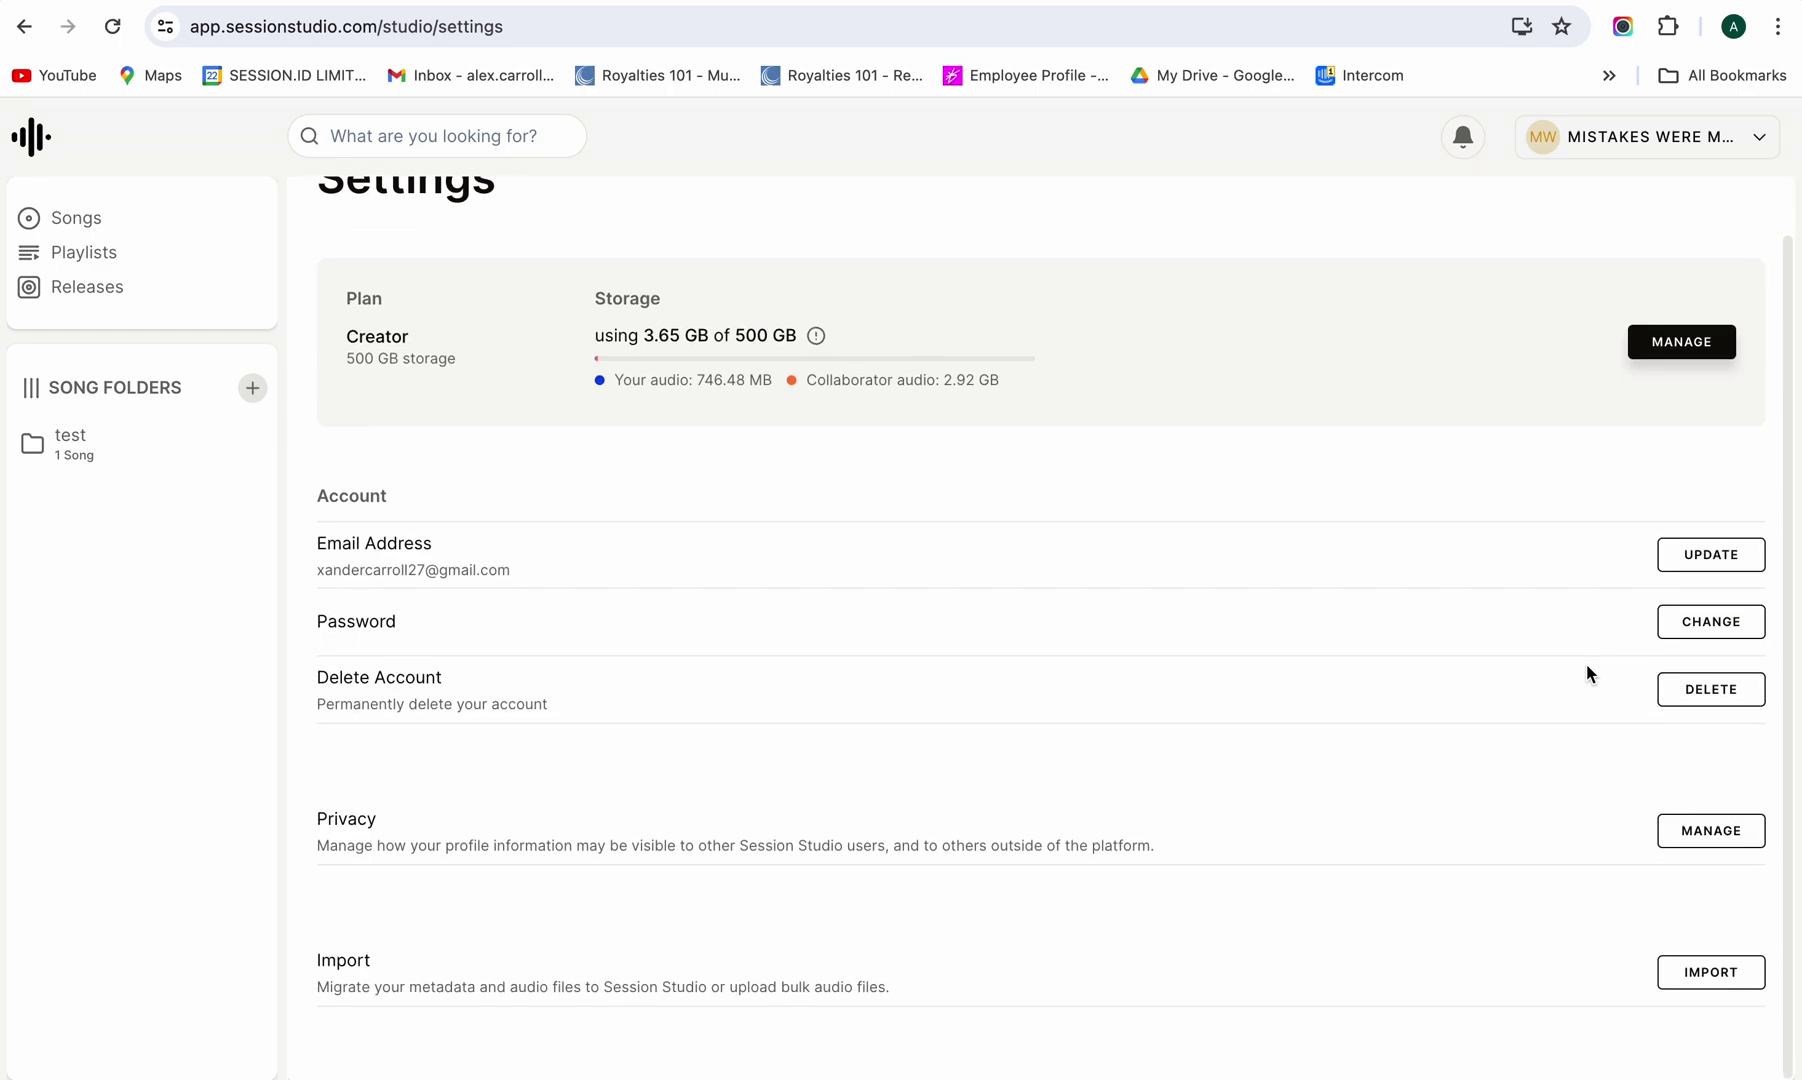
pyautogui.click(1715, 973)
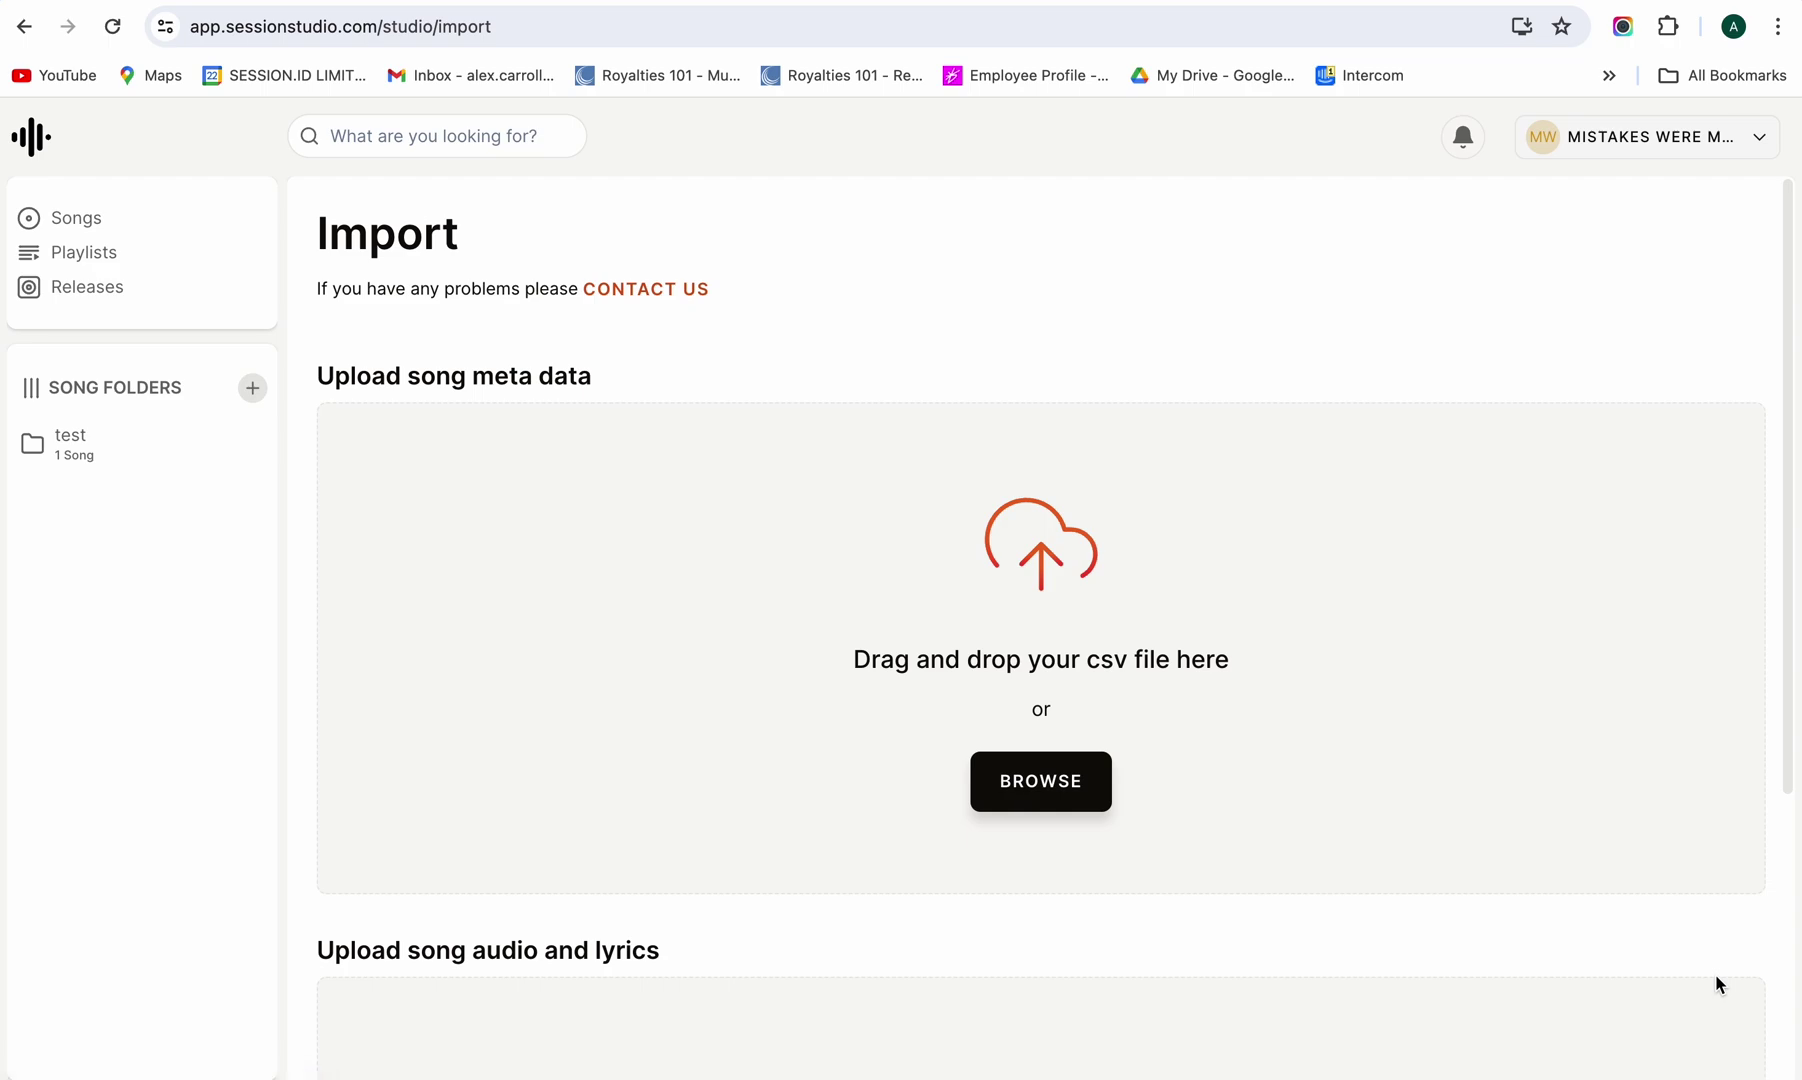
pyautogui.scroll(-3, 1715, 973)
pyautogui.scroll(2, 1715, 973)
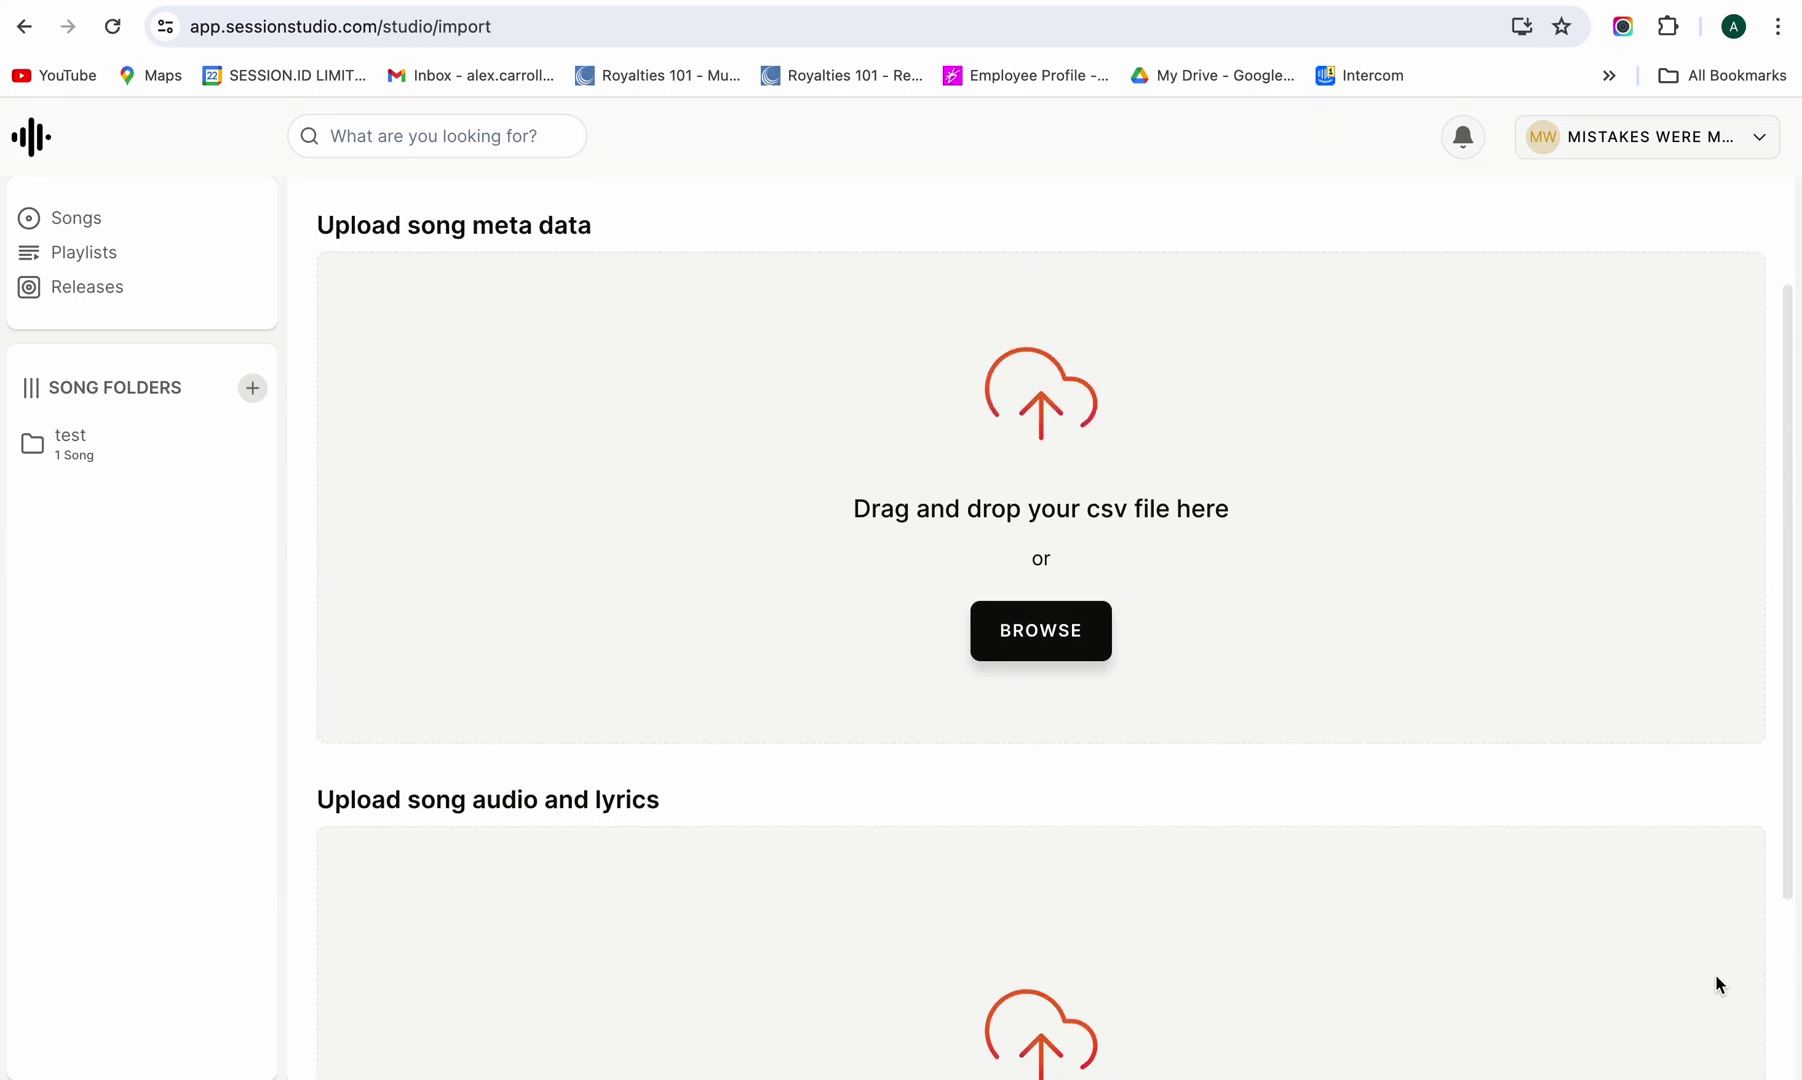
pyautogui.scroll(1, 1715, 975)
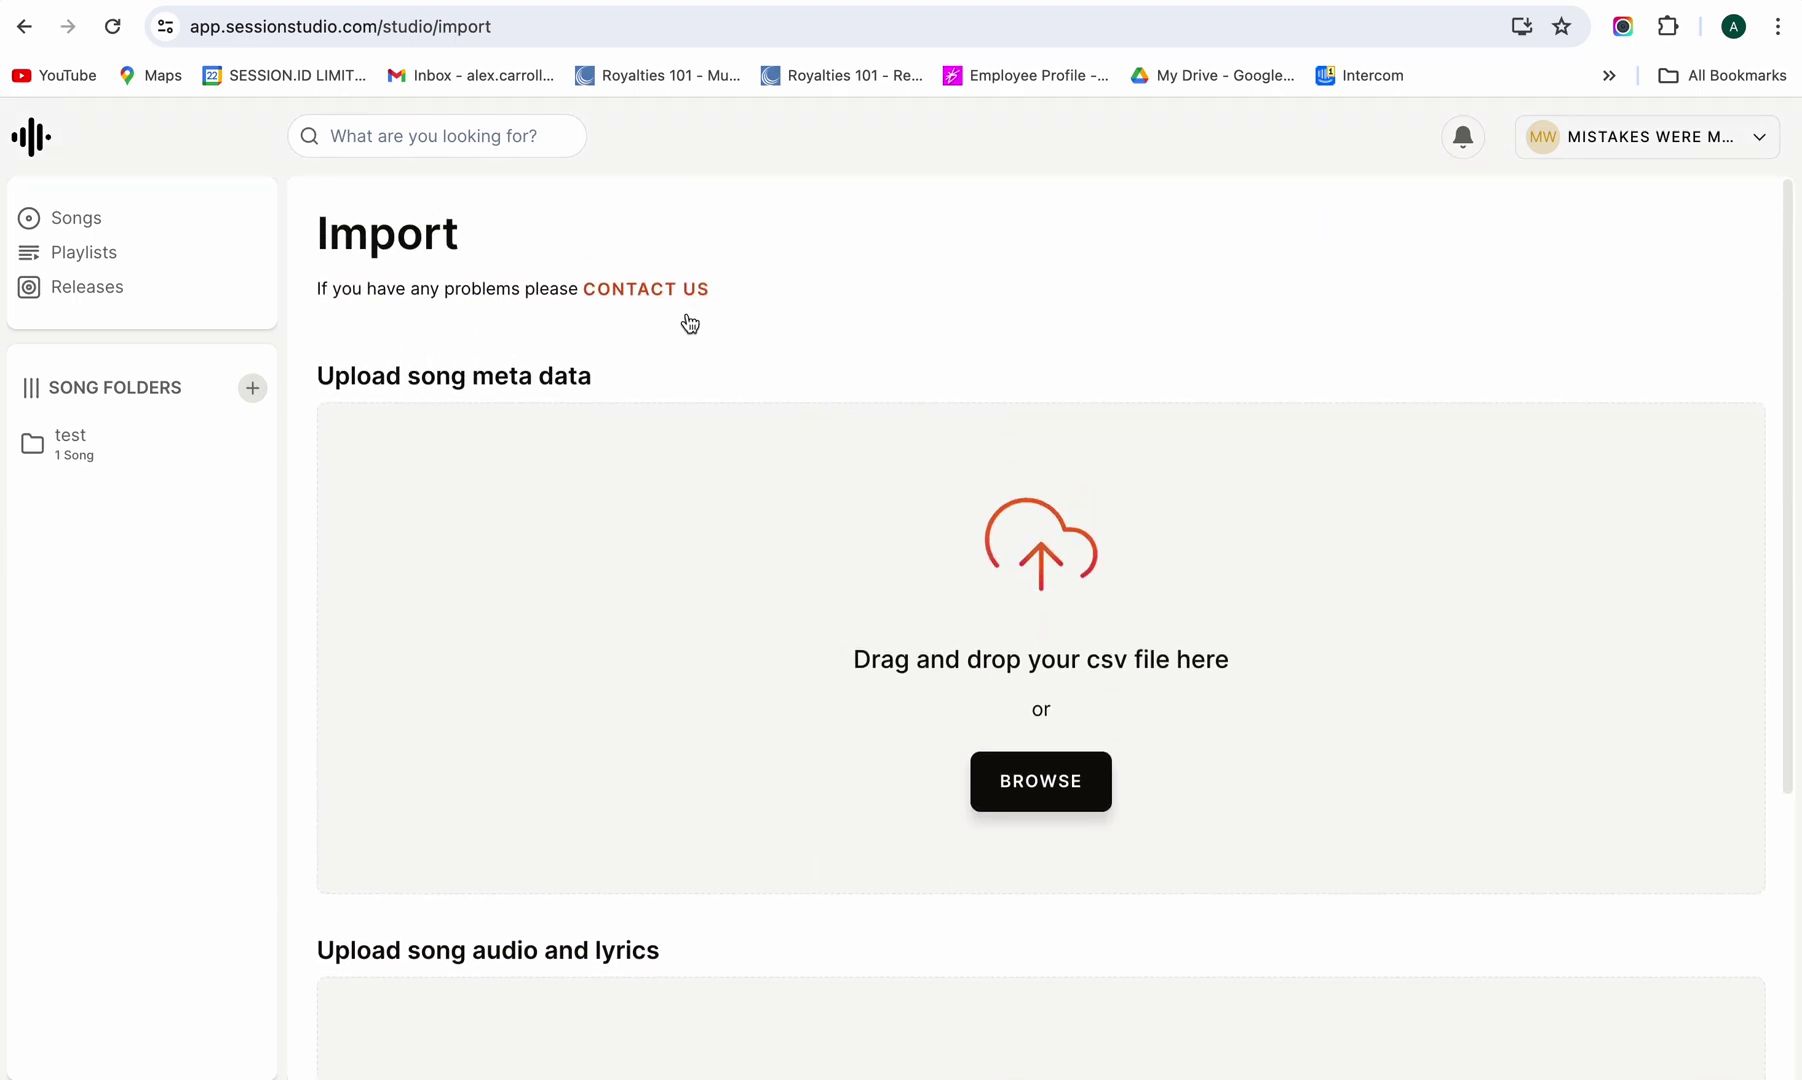
pyautogui.click(656, 288)
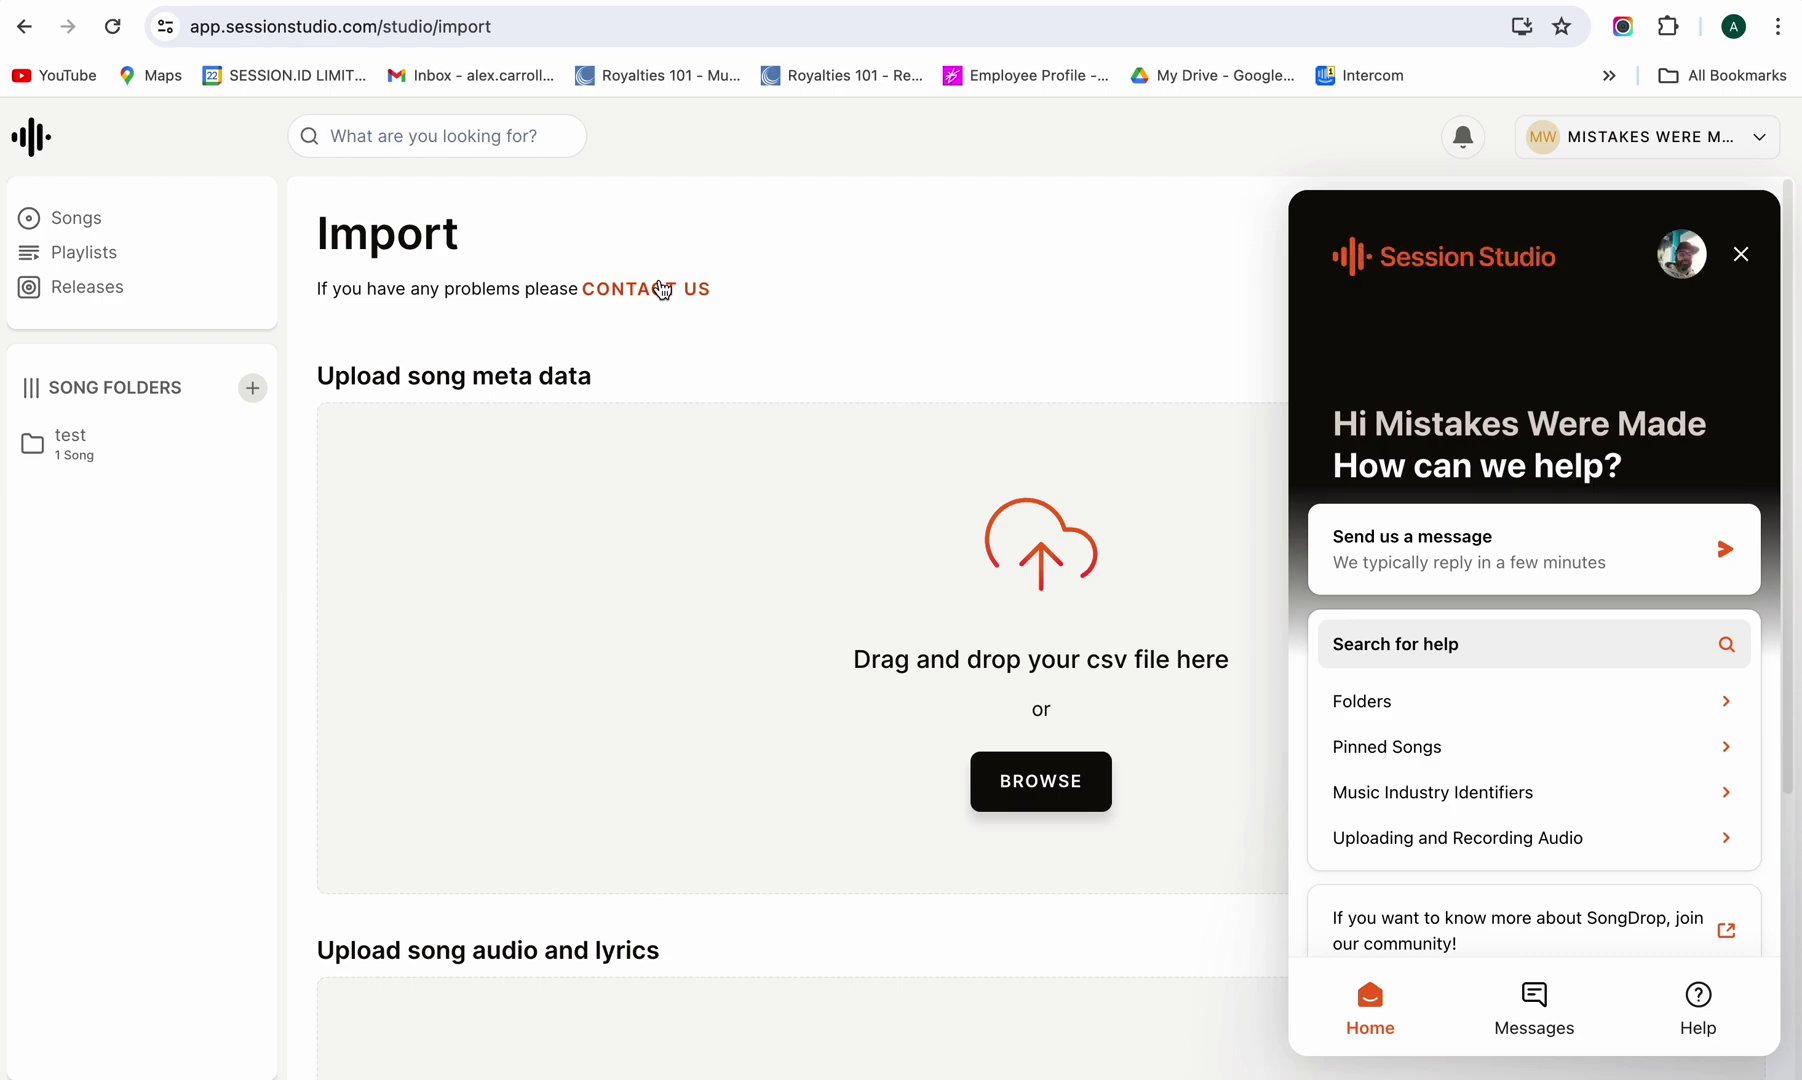
pyautogui.press('super+shift+4')
pyautogui.press('Escape')
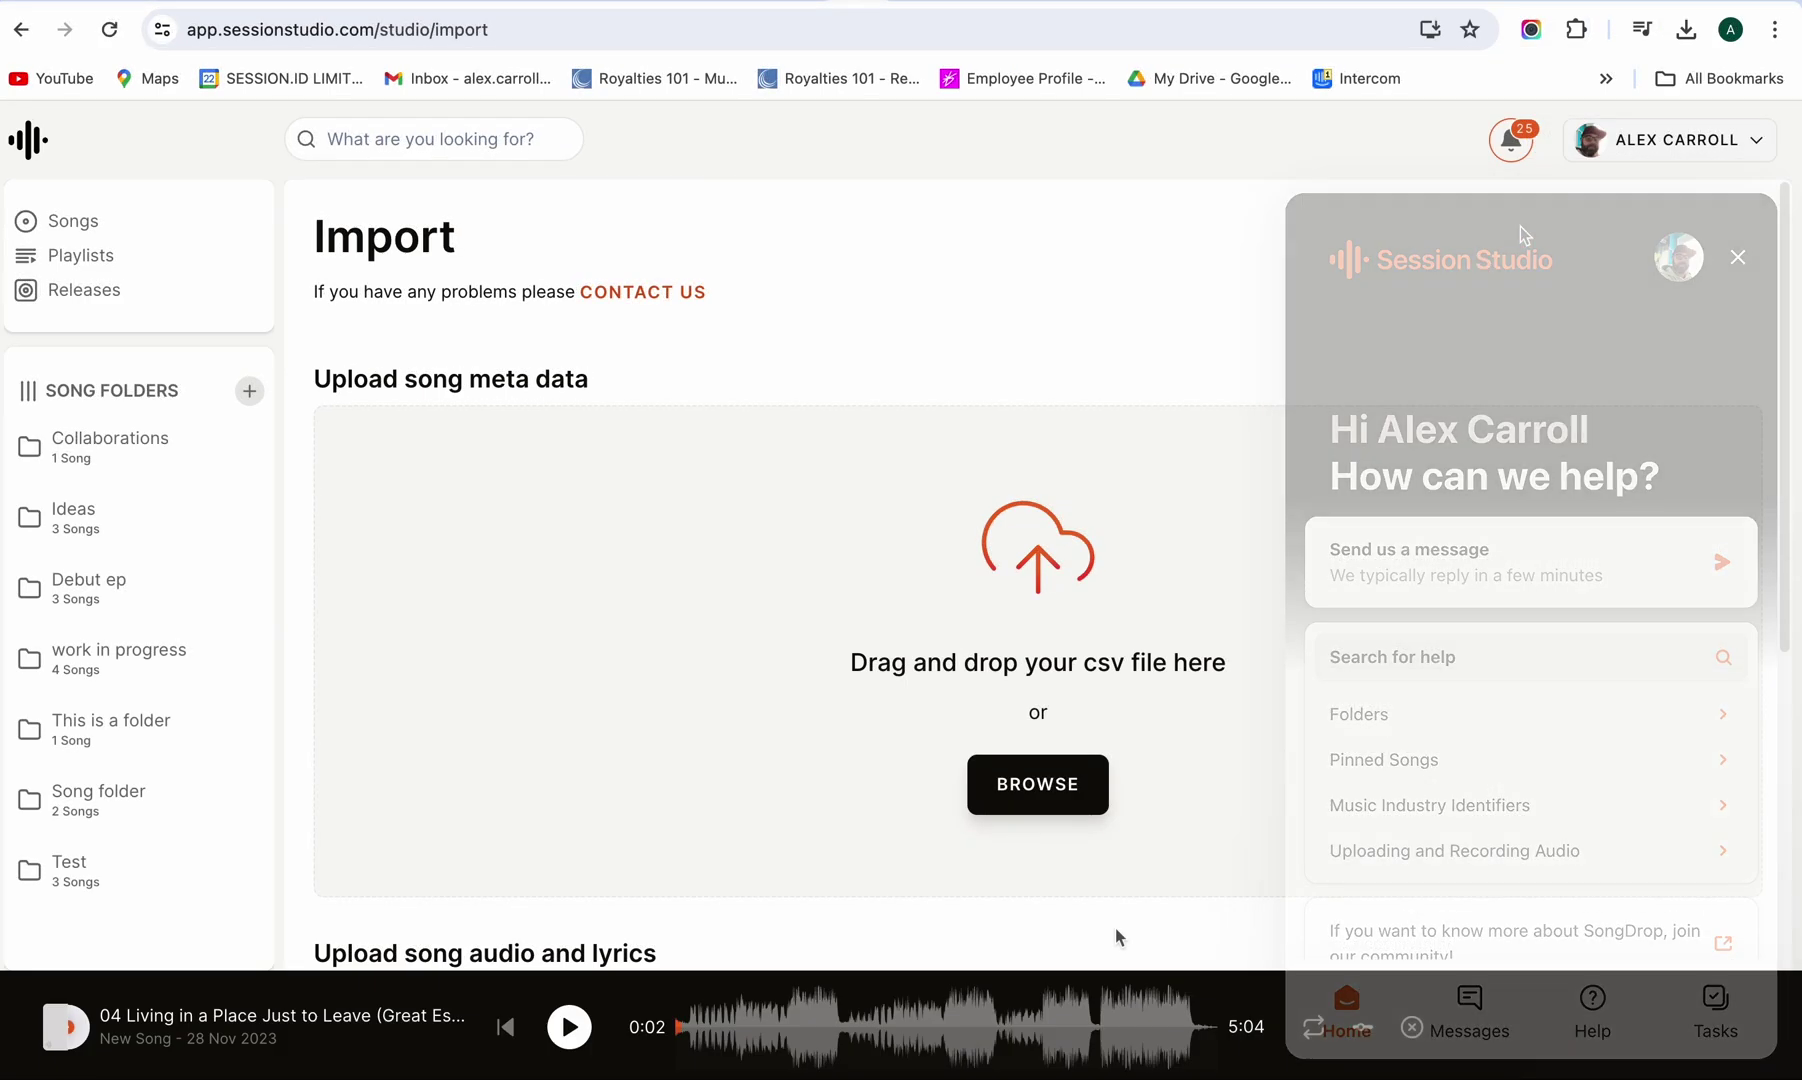
# Import the catalogFolderOverview CSV from Documents, bringing in all 35 songs.
pyautogui.click(1042, 800)
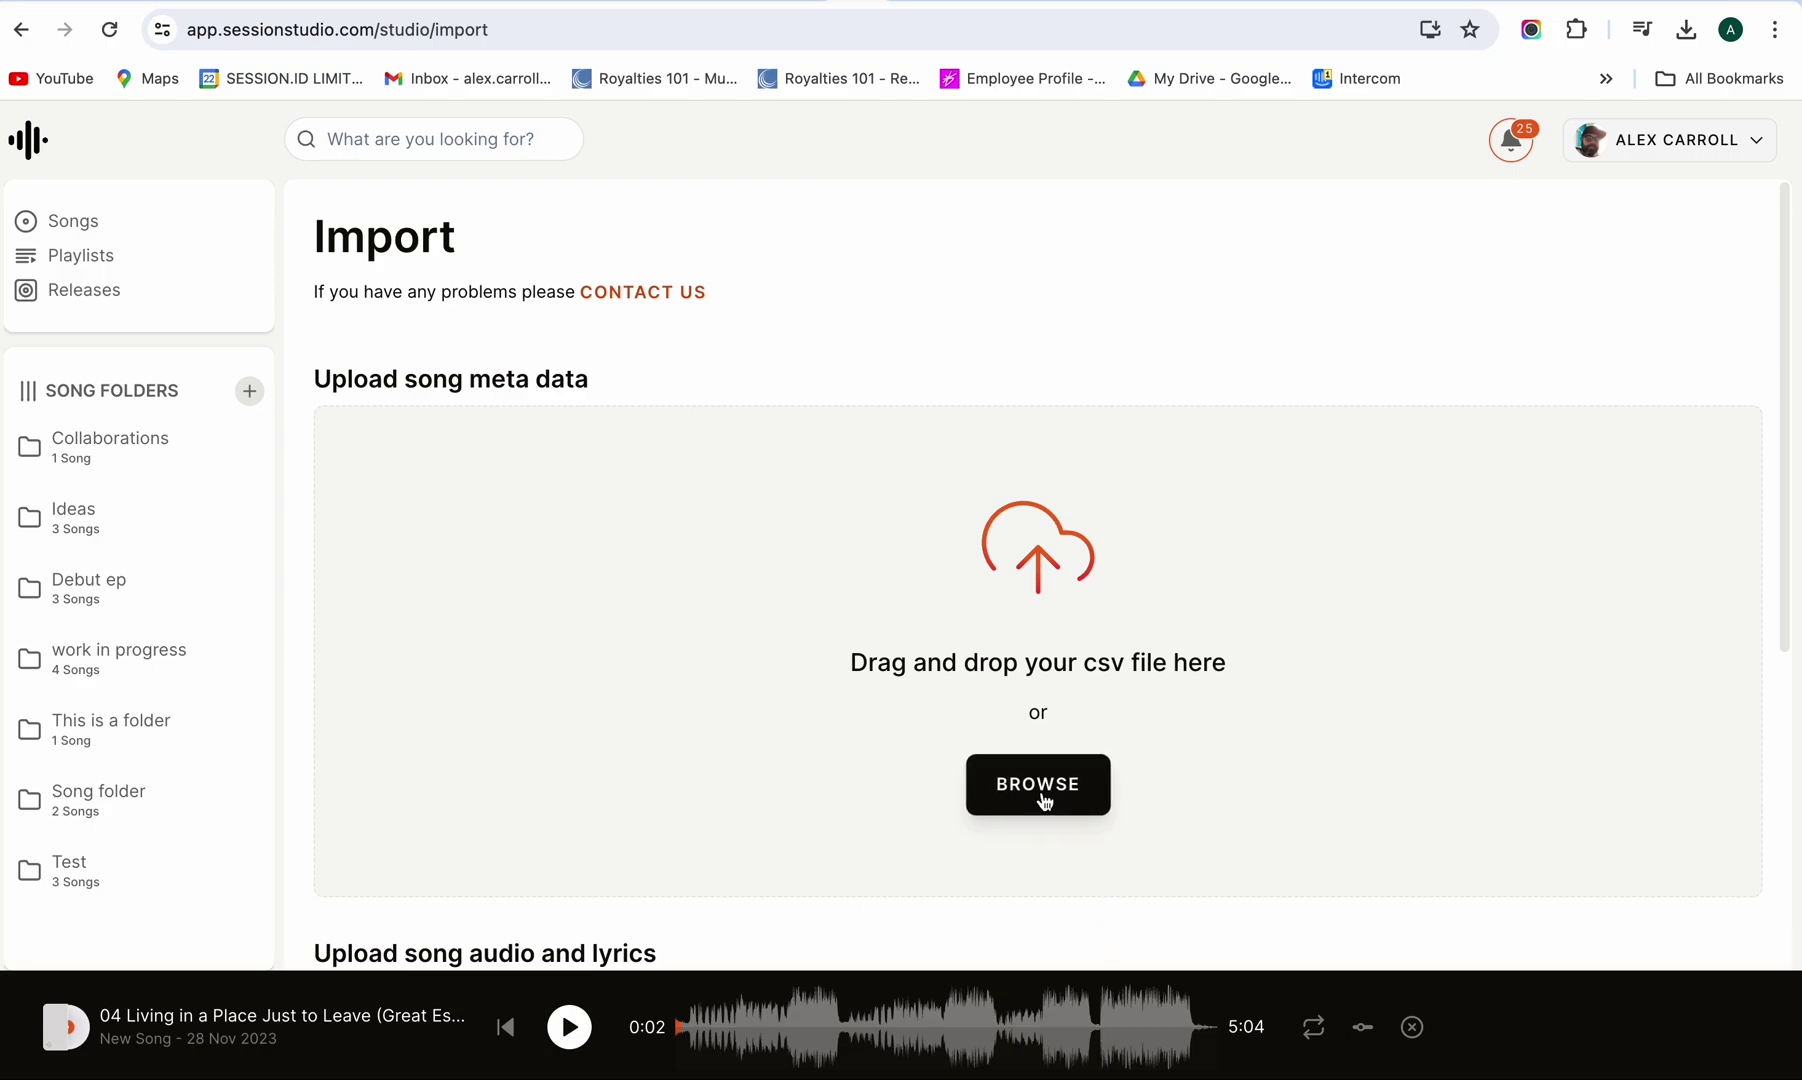
pyautogui.click(514, 518)
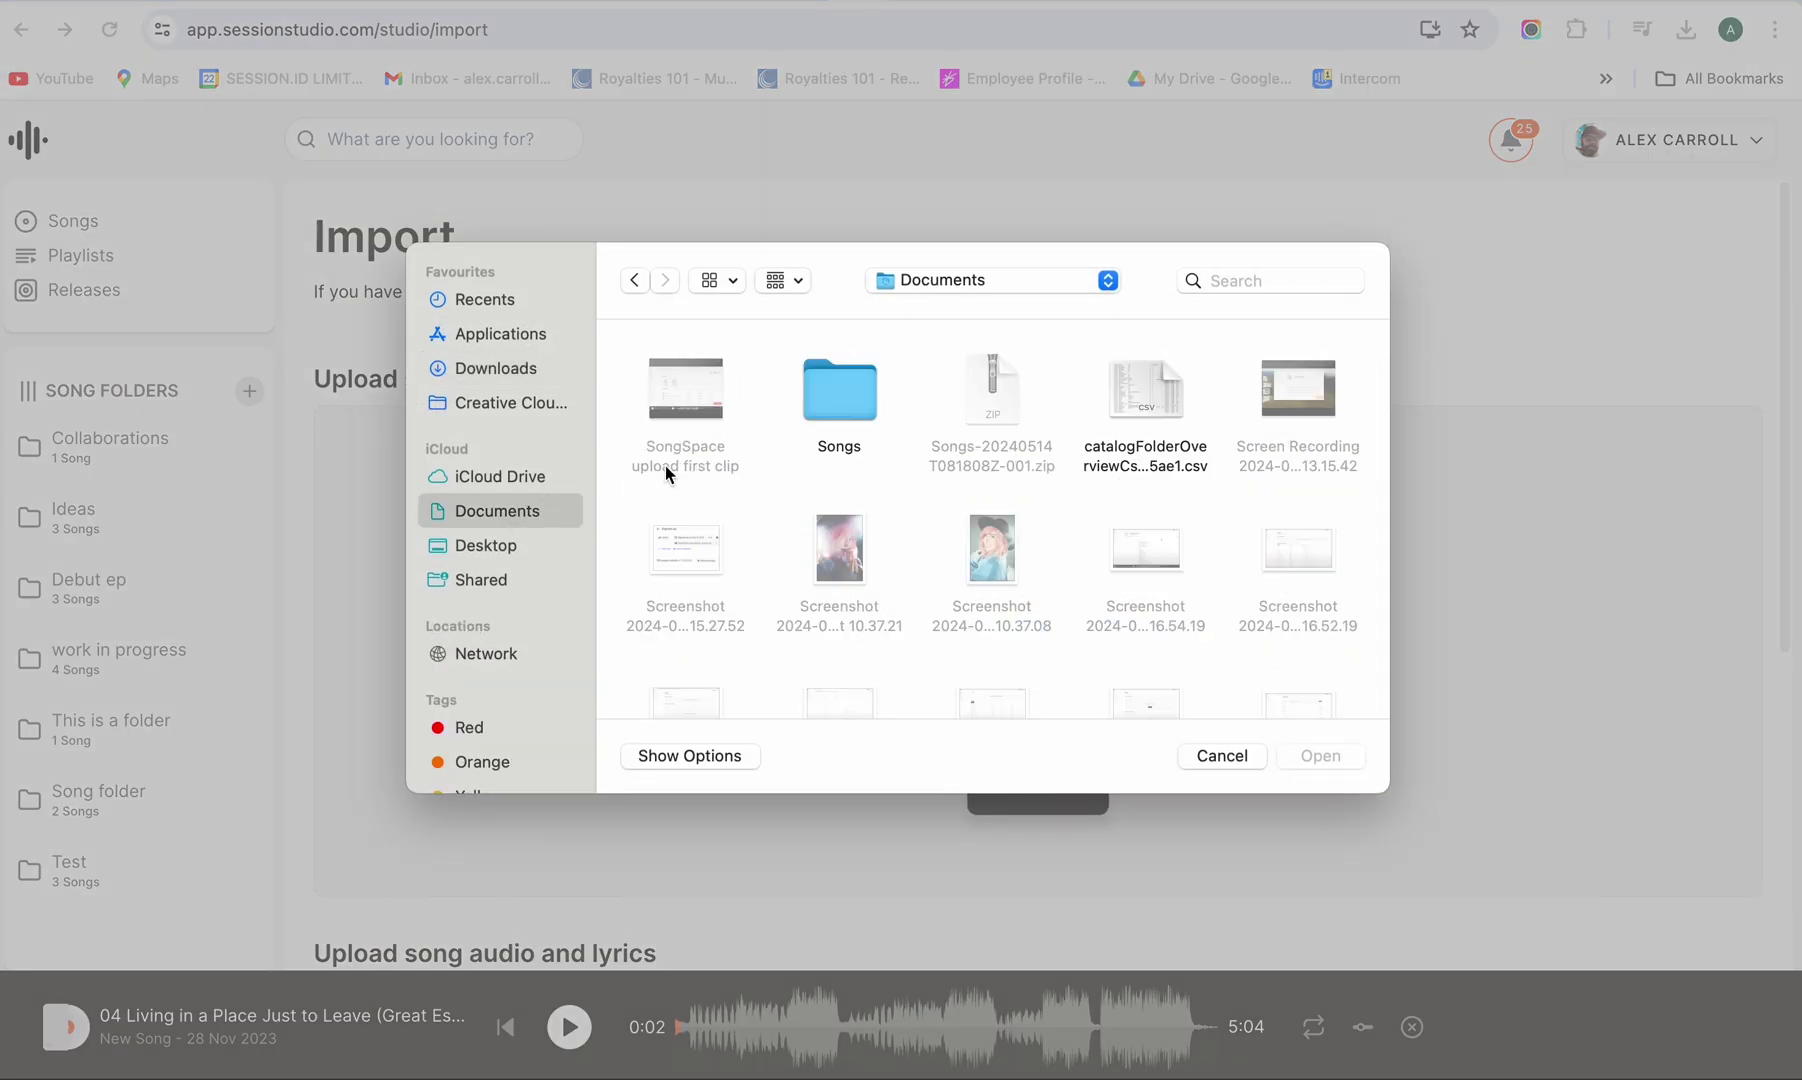
pyautogui.click(1143, 397)
pyautogui.click(1321, 757)
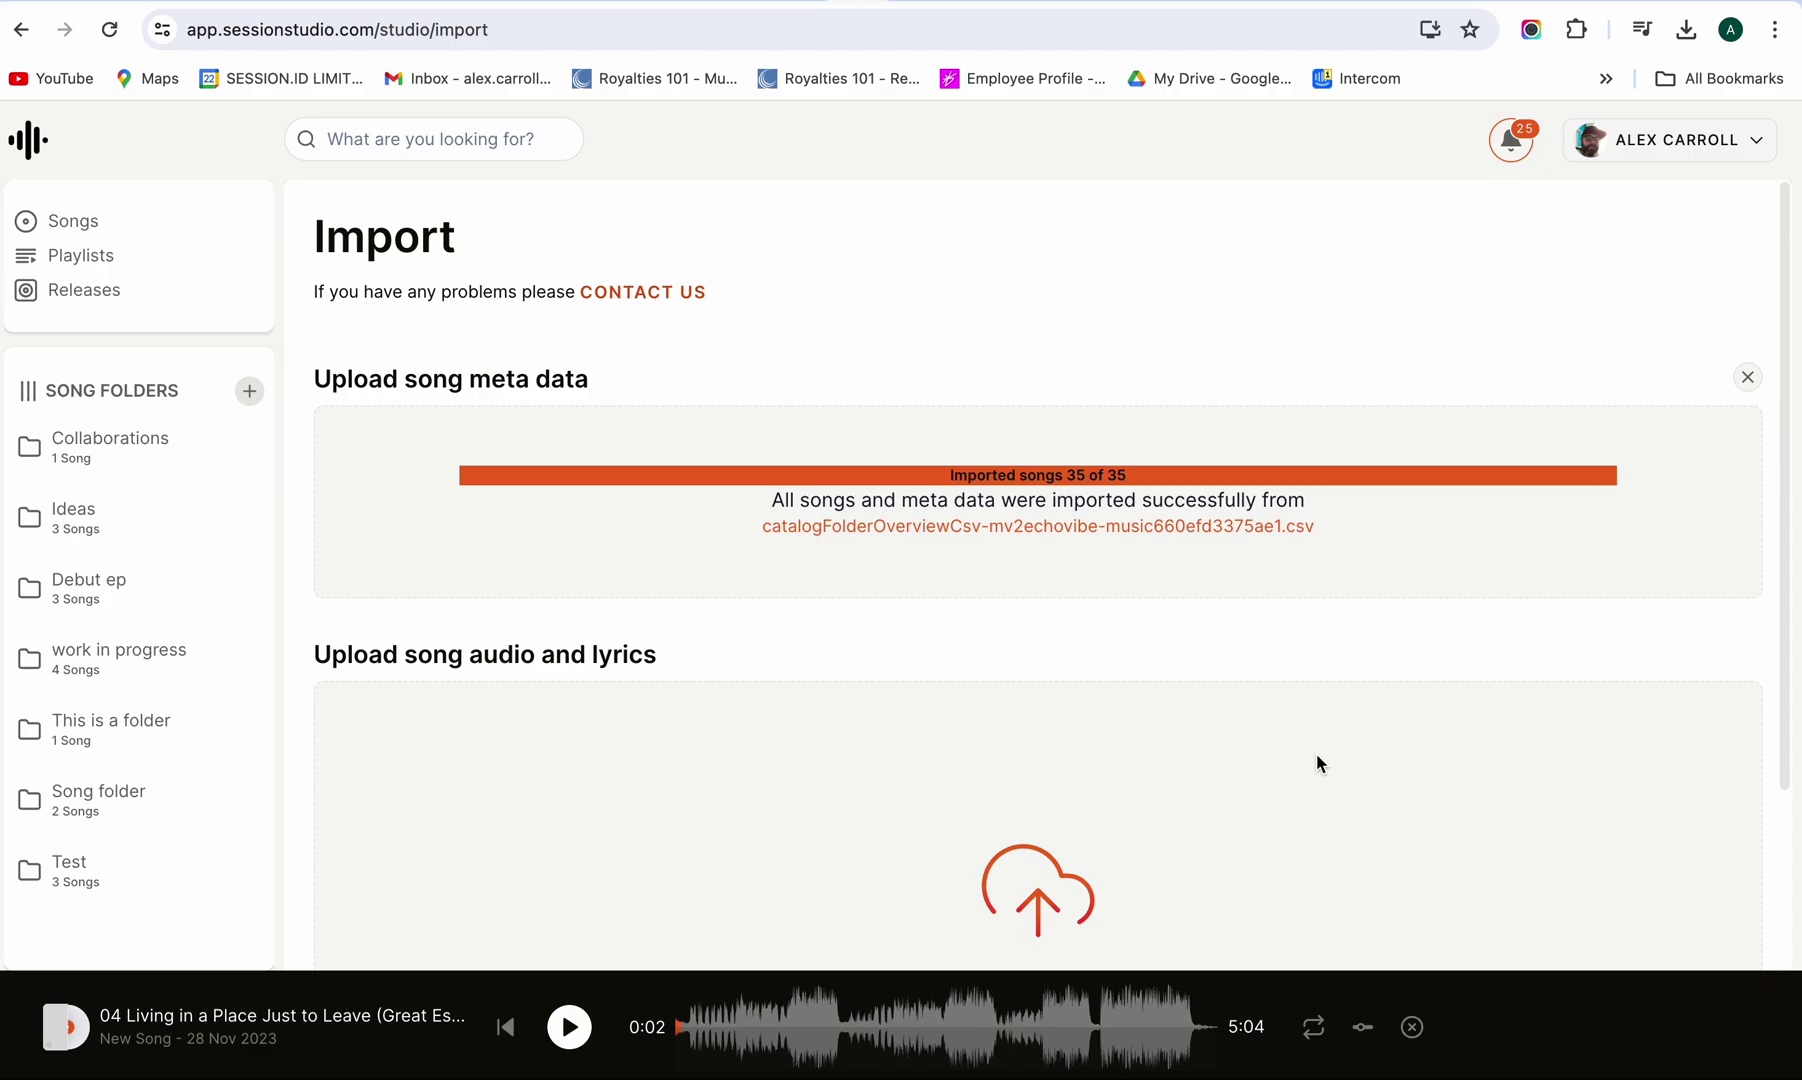
# Review Someday Not Tonight's lyrics, three songwriter credits, equal splits and details.
pyautogui.click(84, 225)
pyautogui.scroll(-1, 760, 690)
pyautogui.scroll(-1, 762, 692)
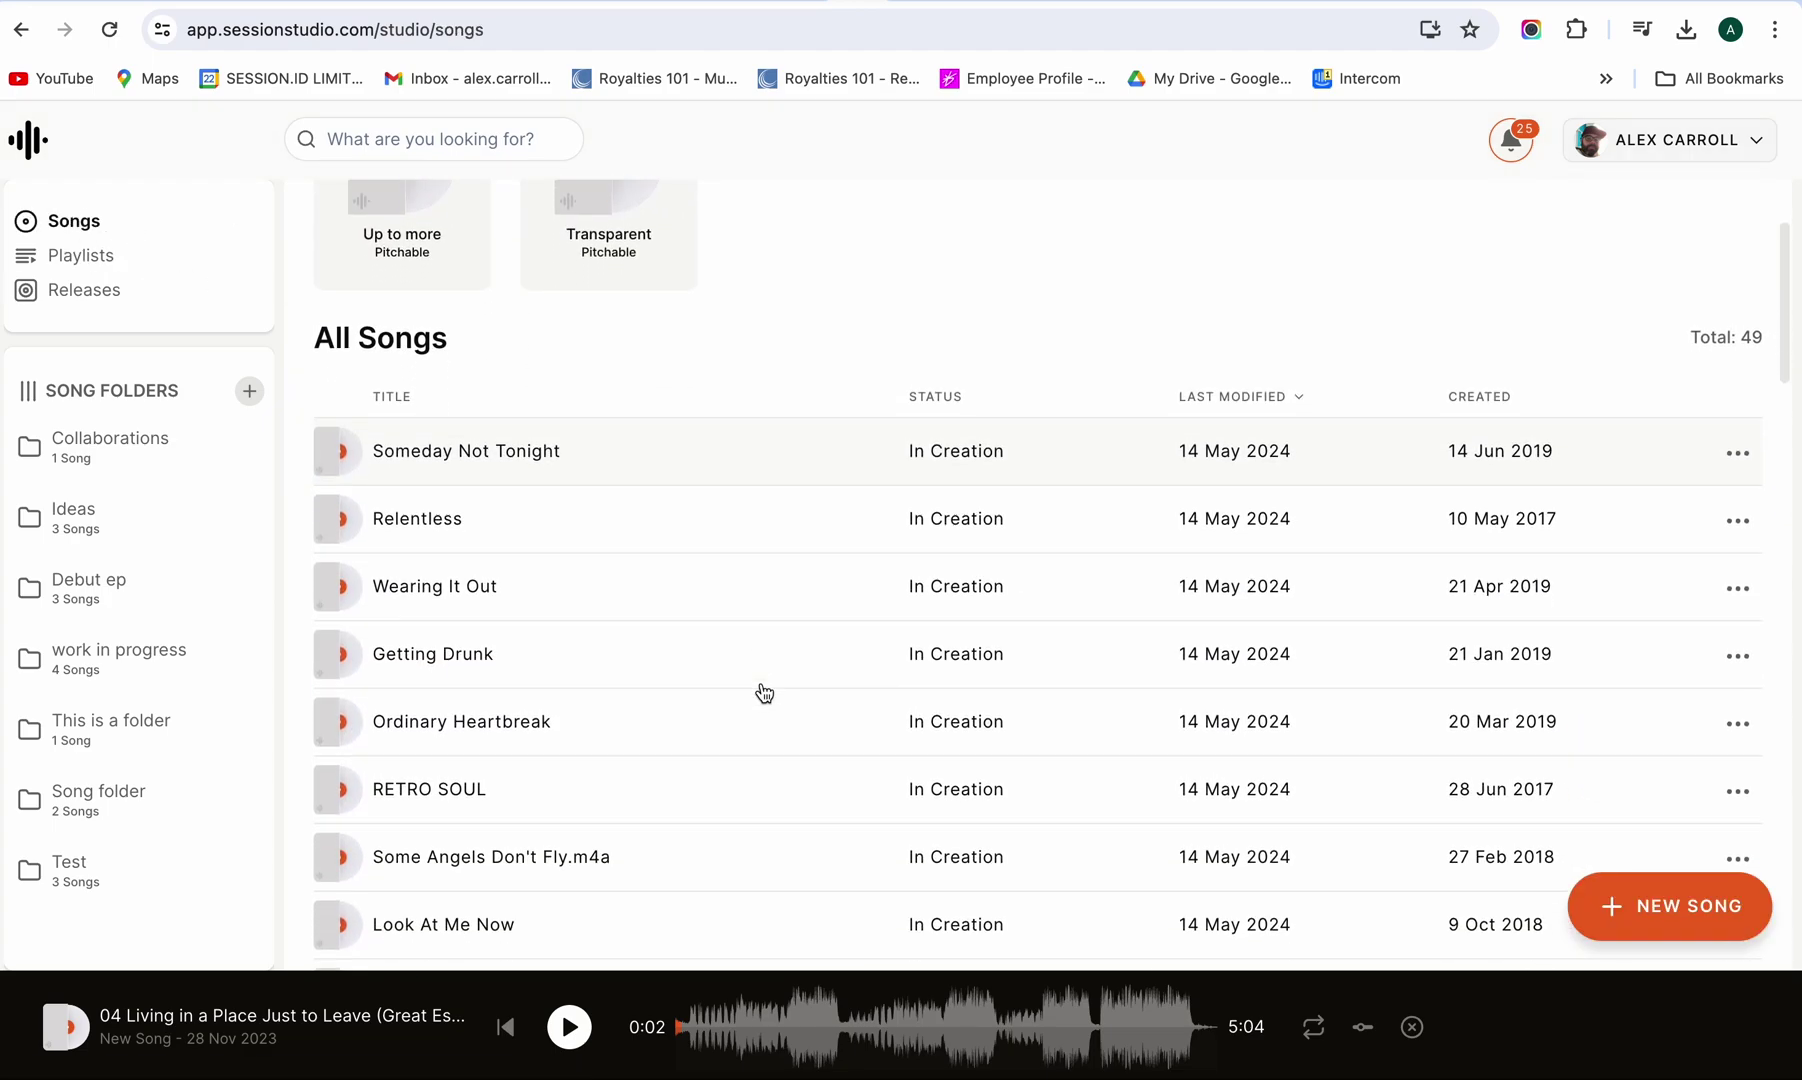
pyautogui.scroll(-1, 762, 692)
pyautogui.scroll(-1, 762, 692)
pyautogui.scroll(2, 762, 692)
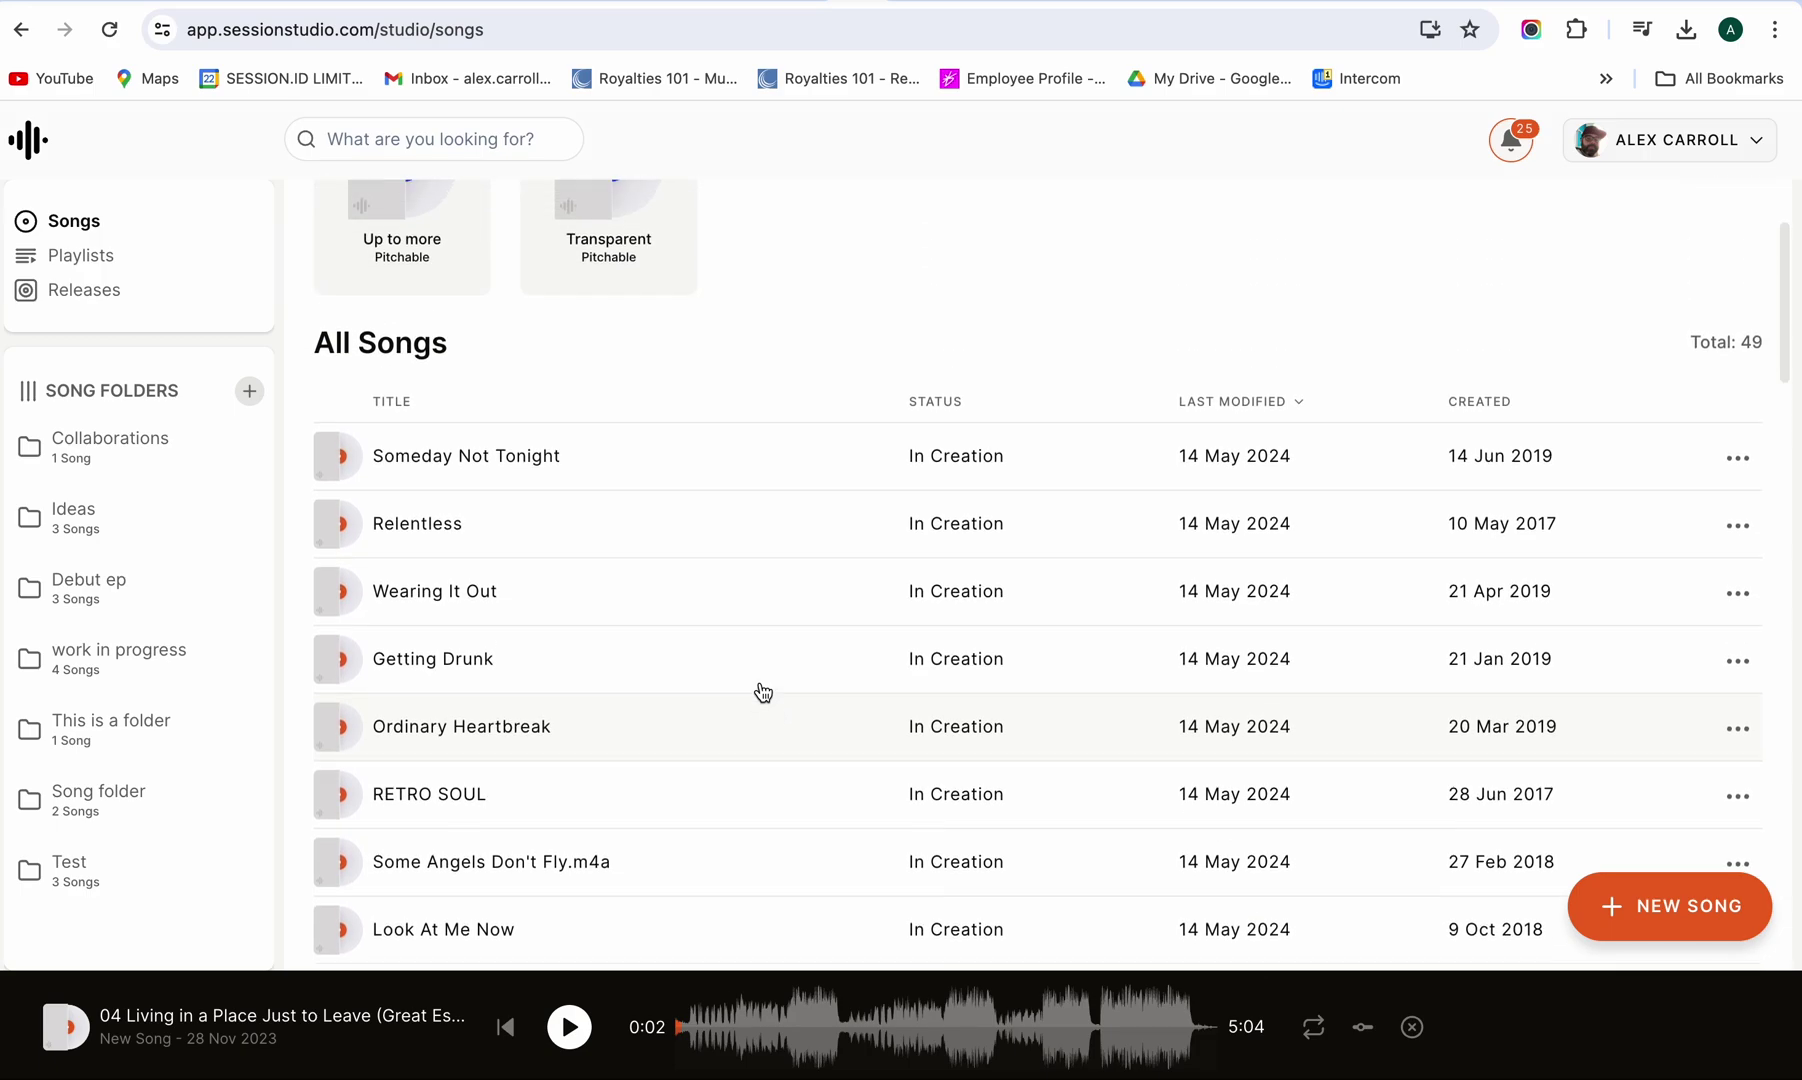
pyautogui.scroll(1, 757, 689)
pyautogui.click(529, 605)
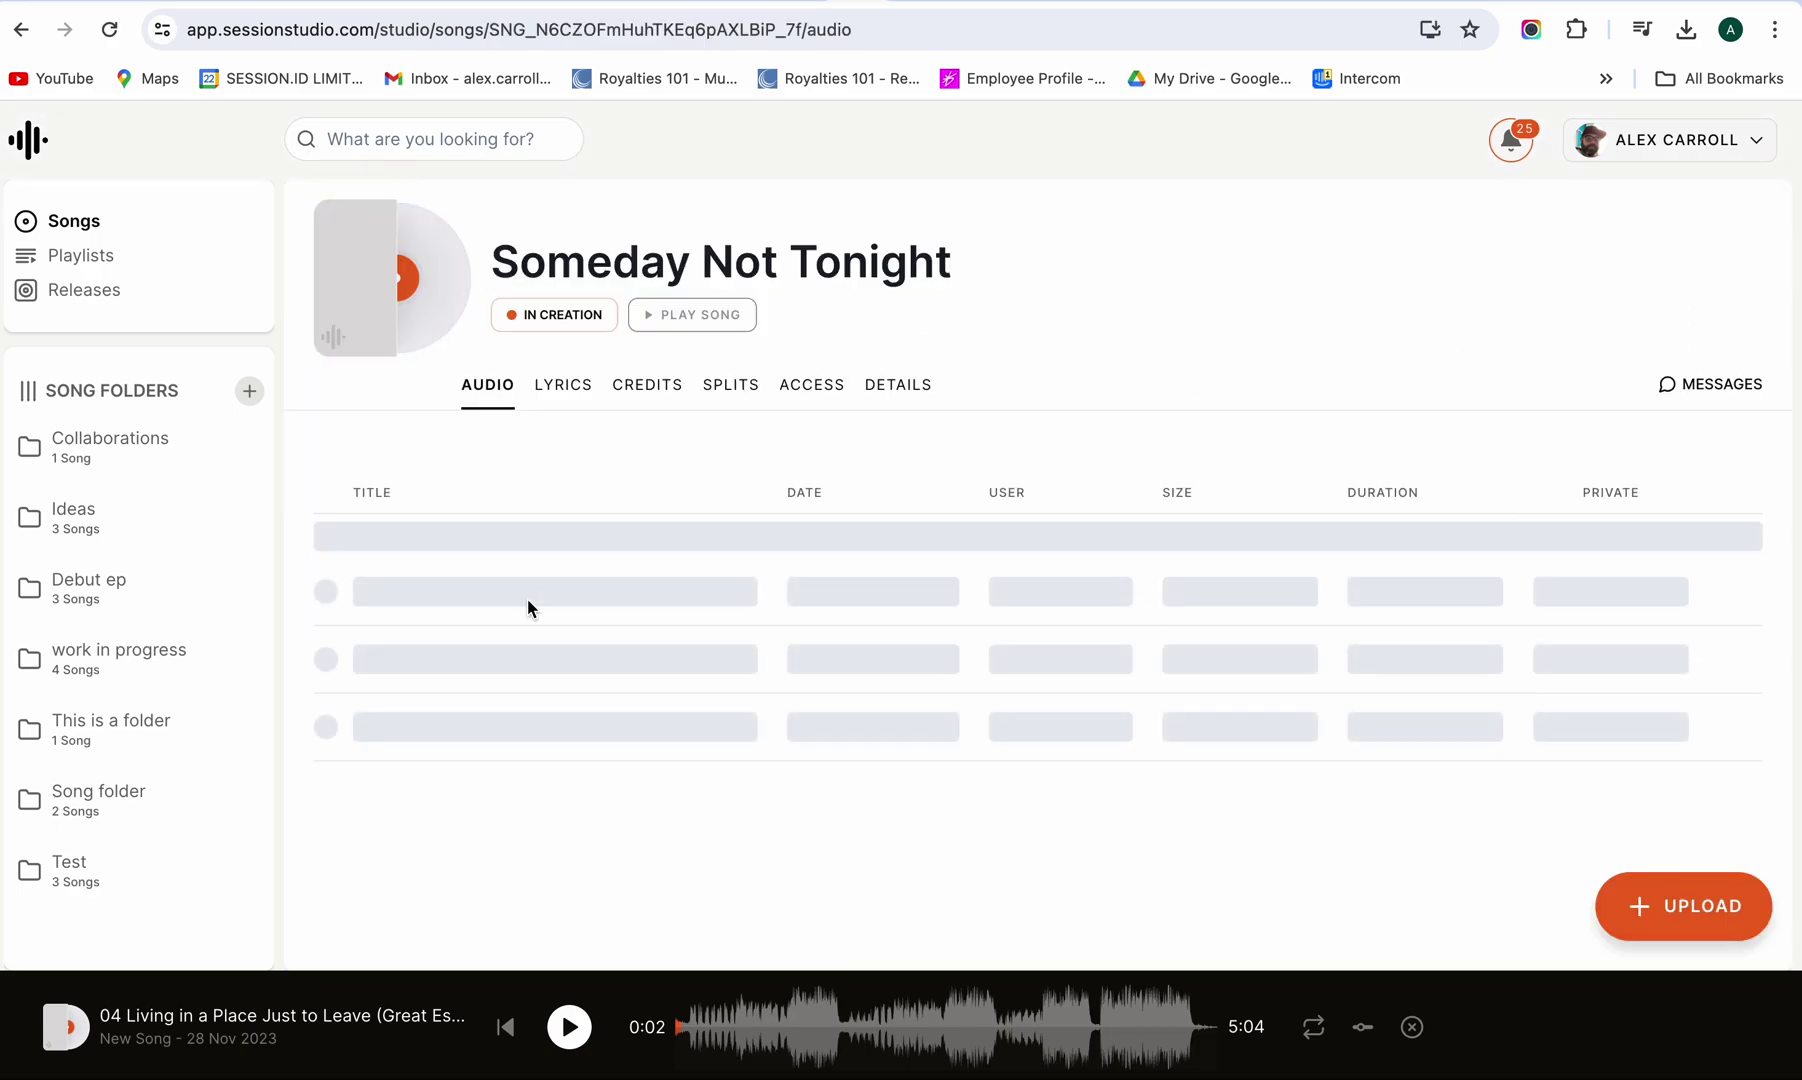
pyautogui.click(559, 391)
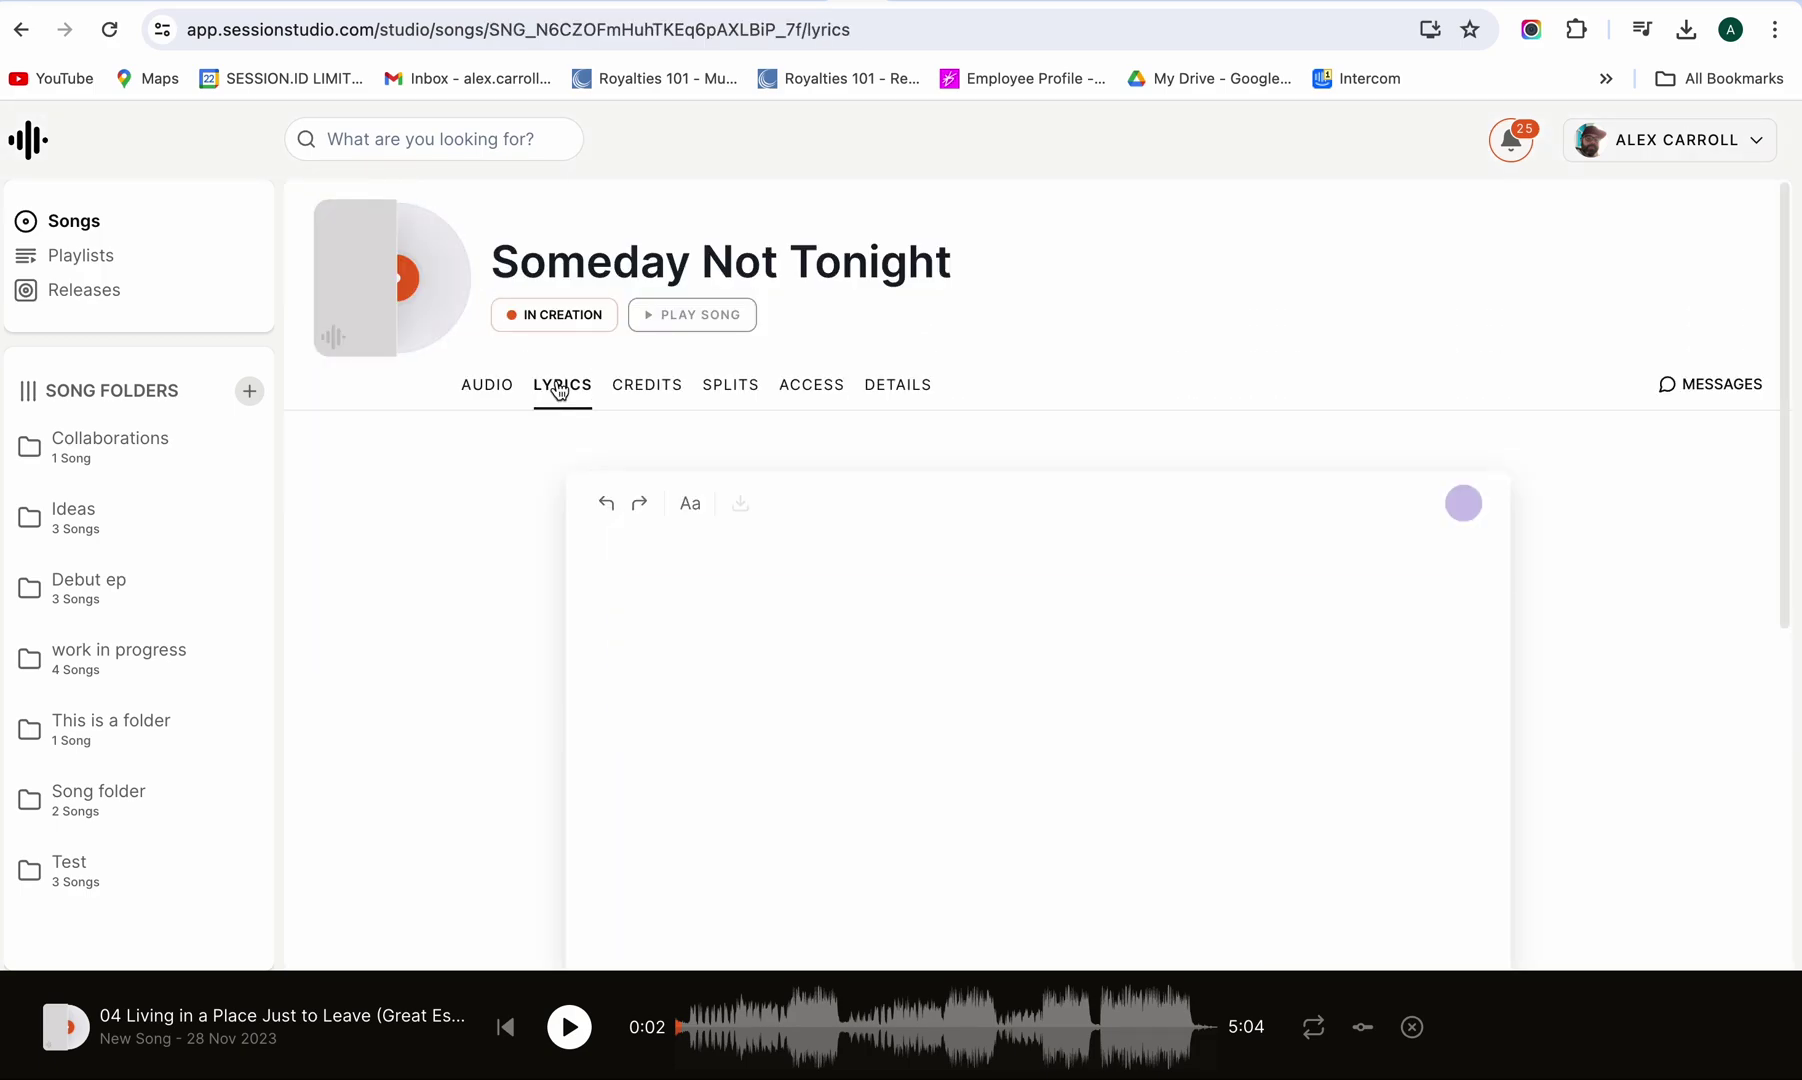
pyautogui.click(650, 390)
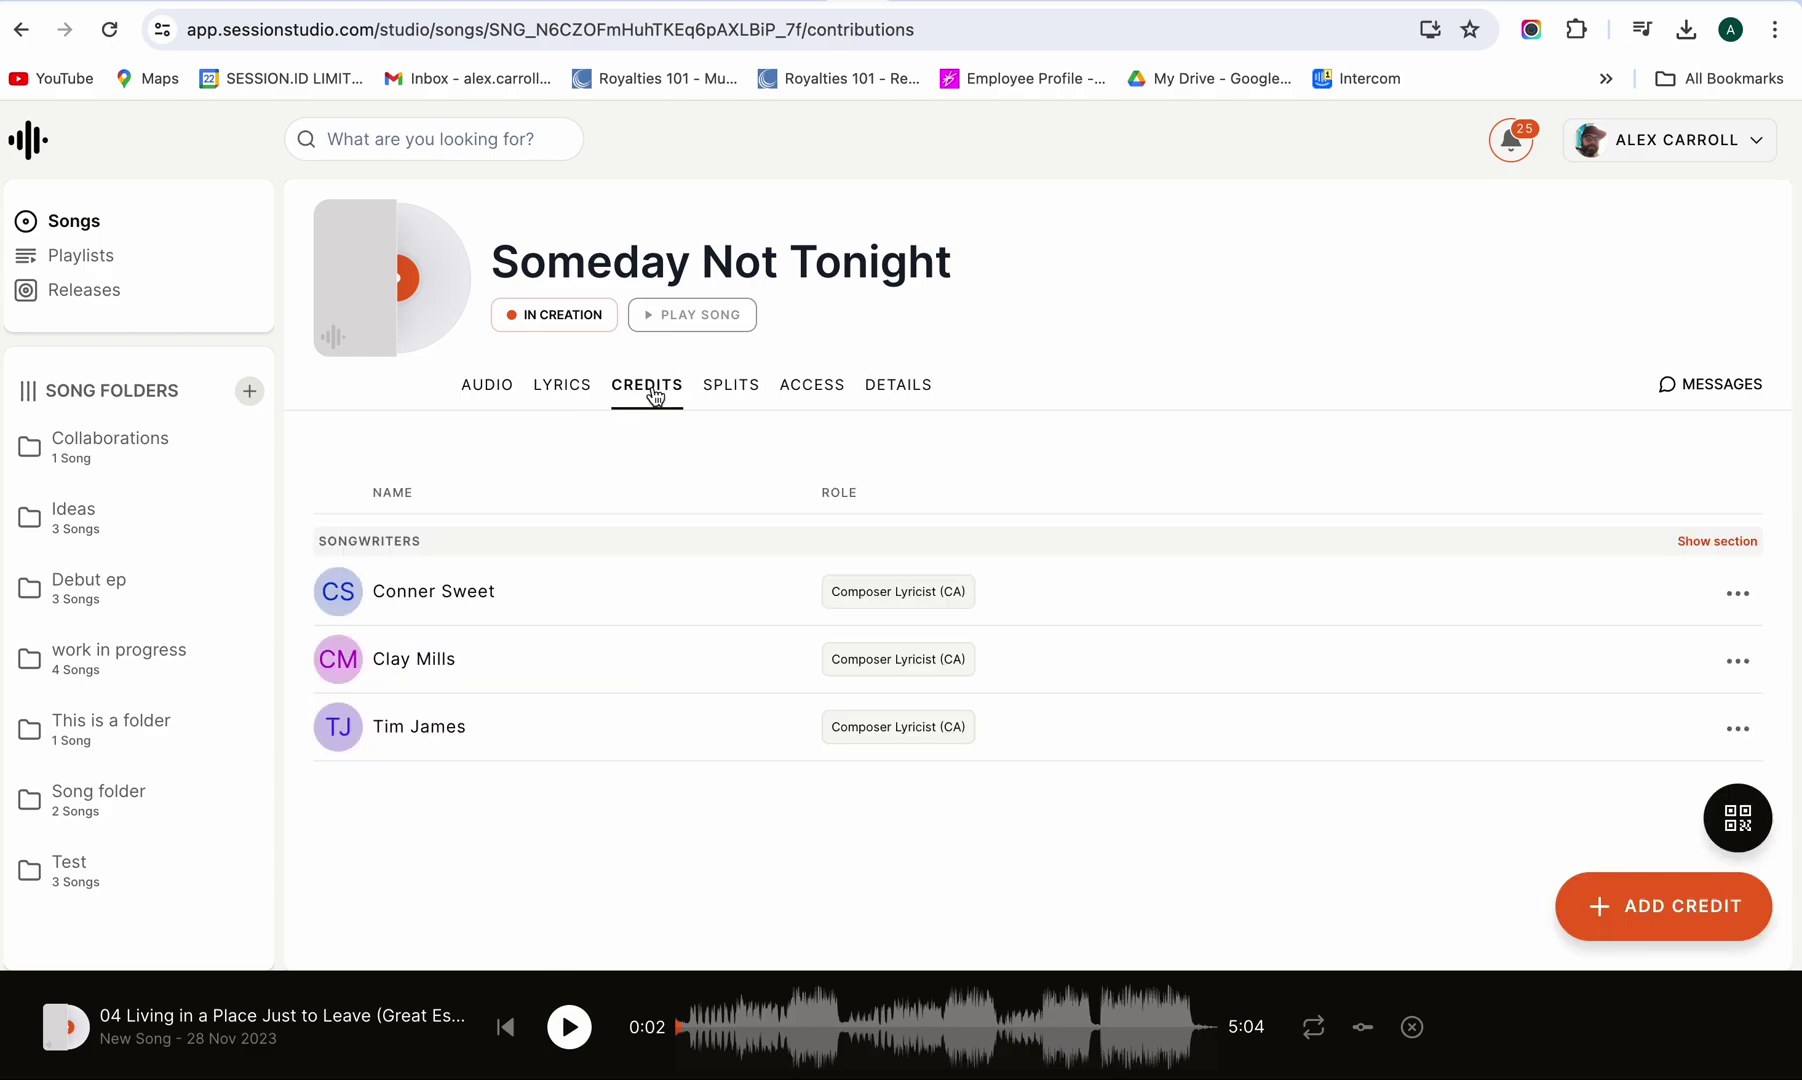
pyautogui.click(731, 390)
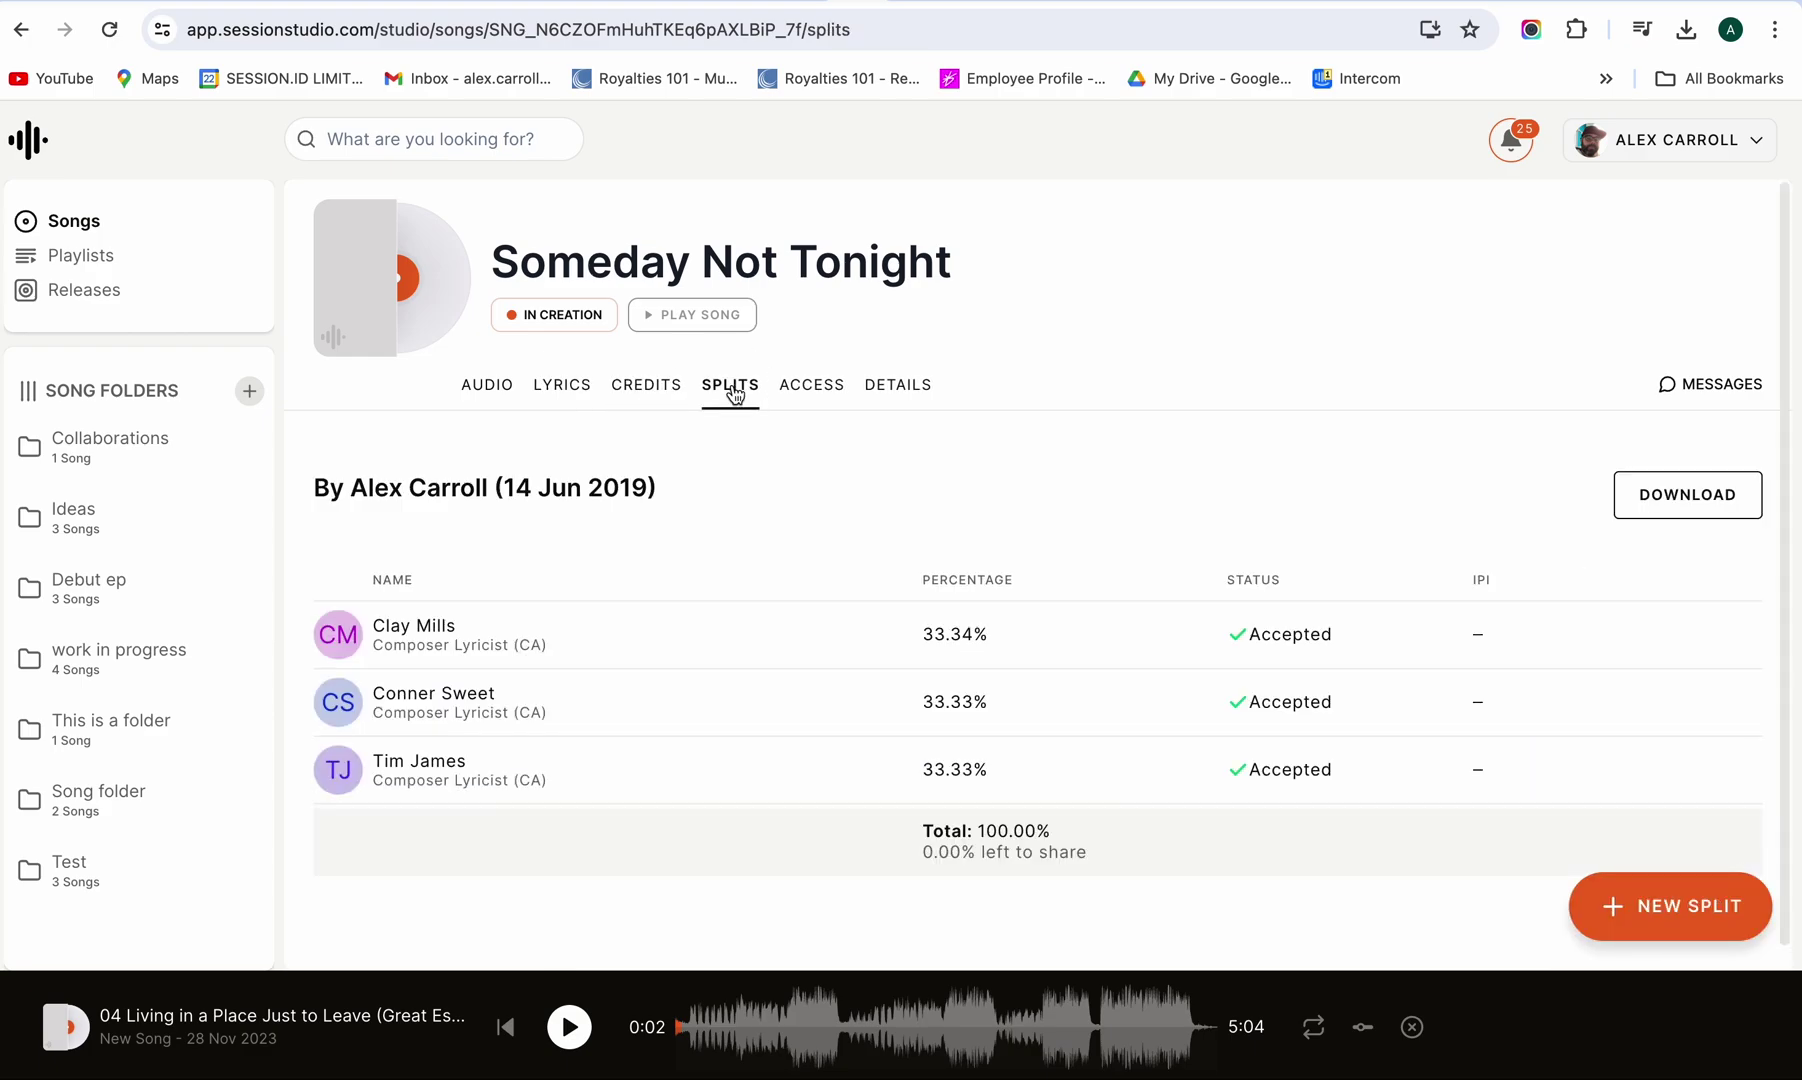
pyautogui.click(897, 391)
pyautogui.scroll(-3, 1012, 619)
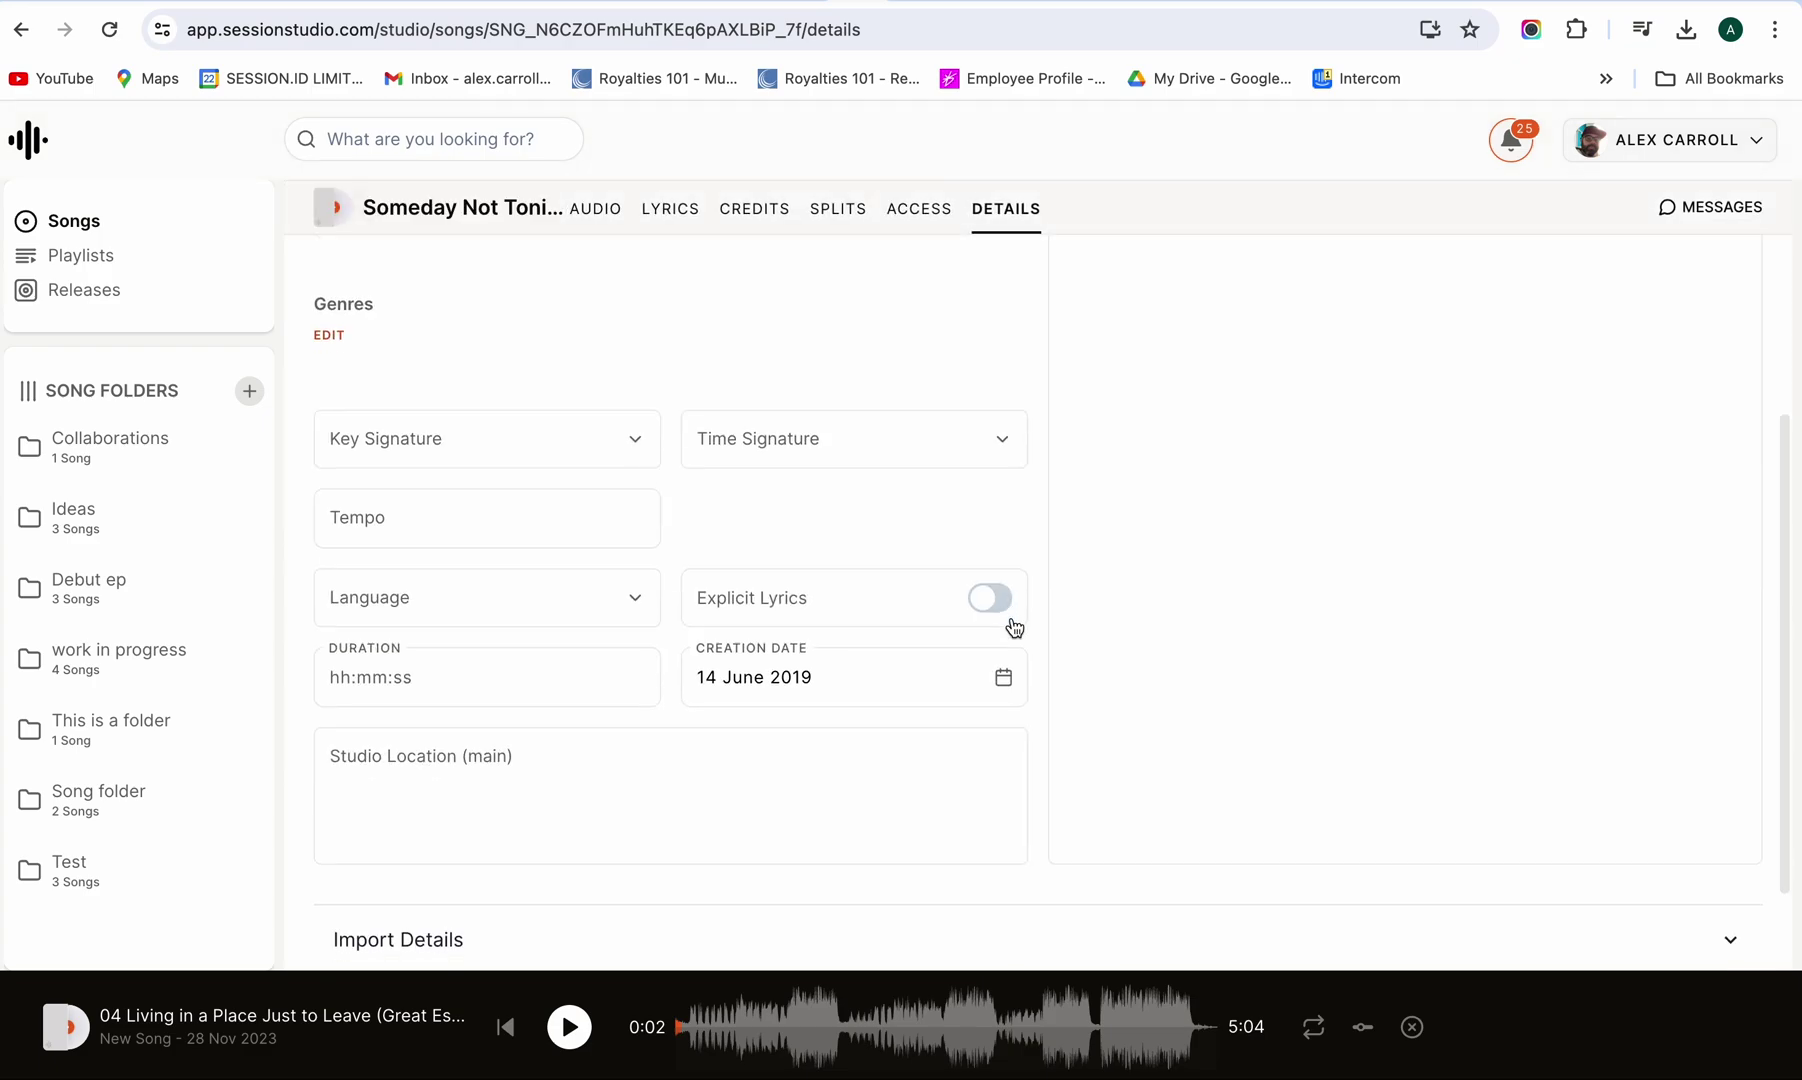
pyautogui.scroll(-2, 1011, 622)
# Expand Import Details on the Details tab to show writers and split percentages.
pyautogui.click(1526, 796)
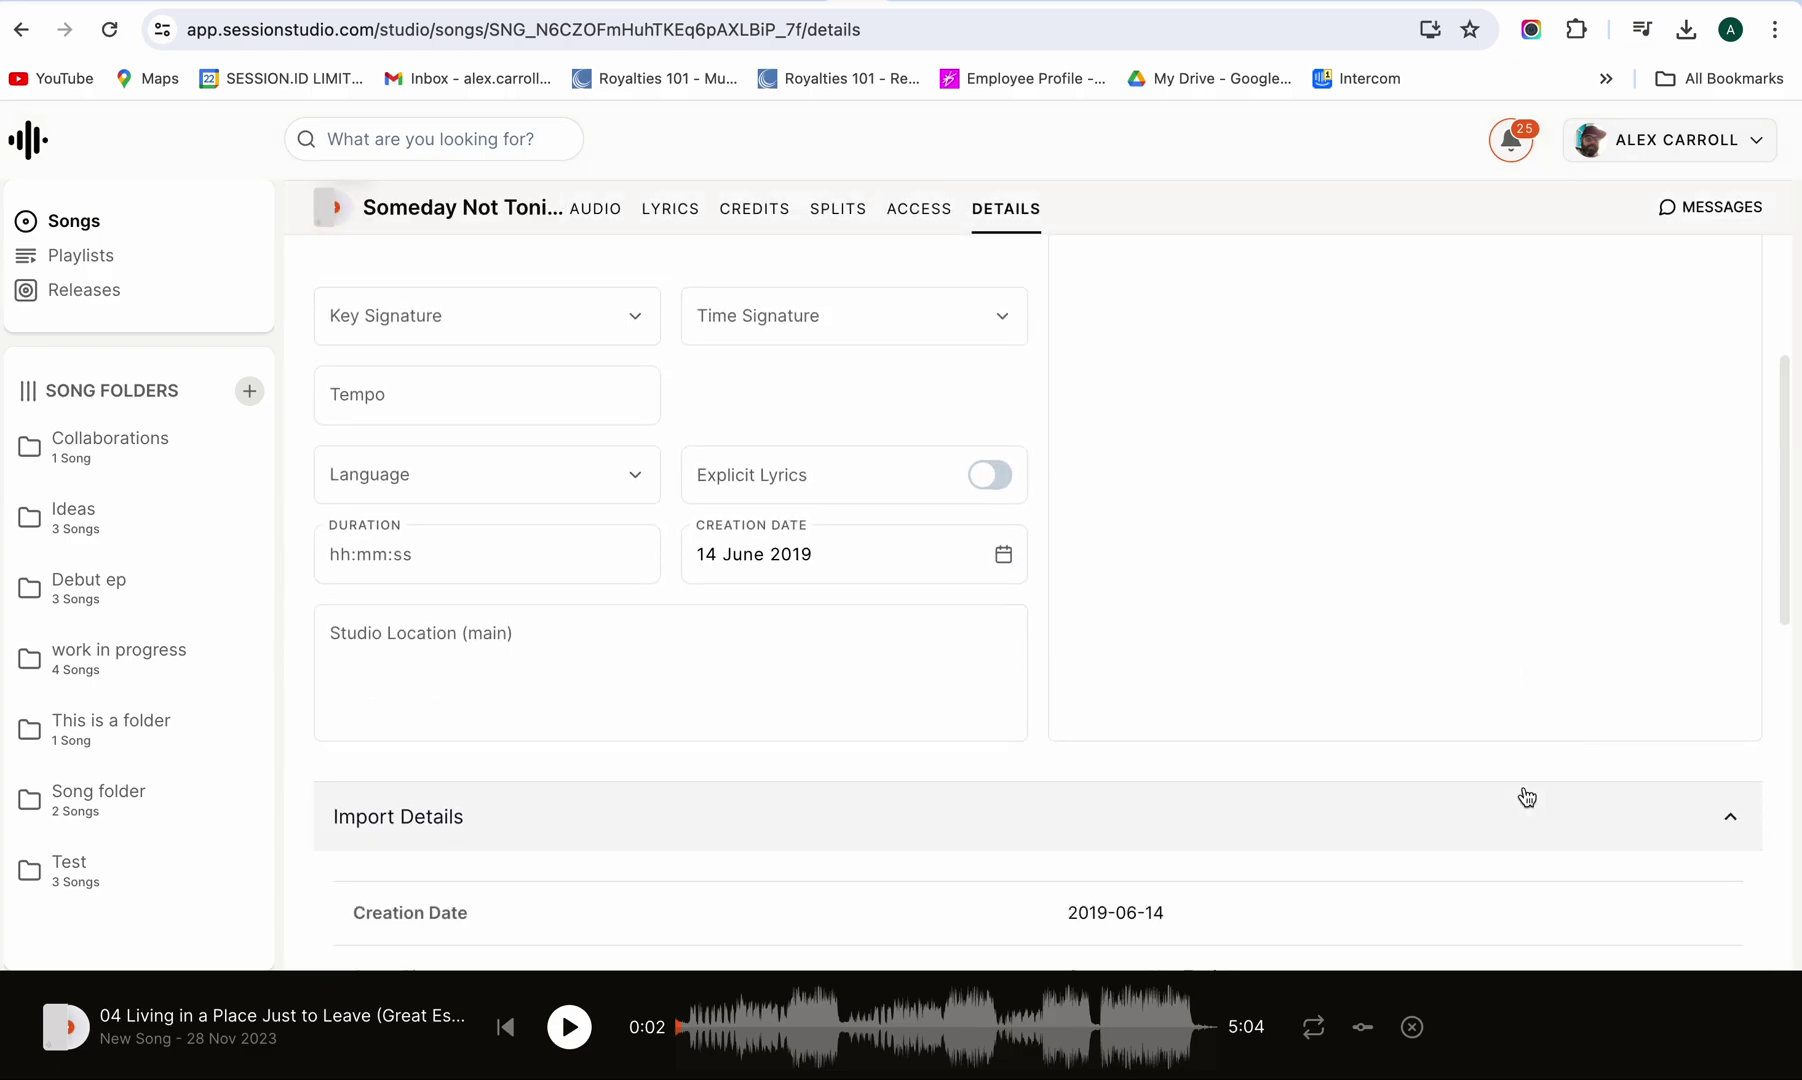
pyautogui.scroll(-1, 1526, 796)
pyautogui.scroll(-1, 1522, 796)
pyautogui.scroll(-1, 1522, 796)
pyautogui.scroll(-1, 1522, 796)
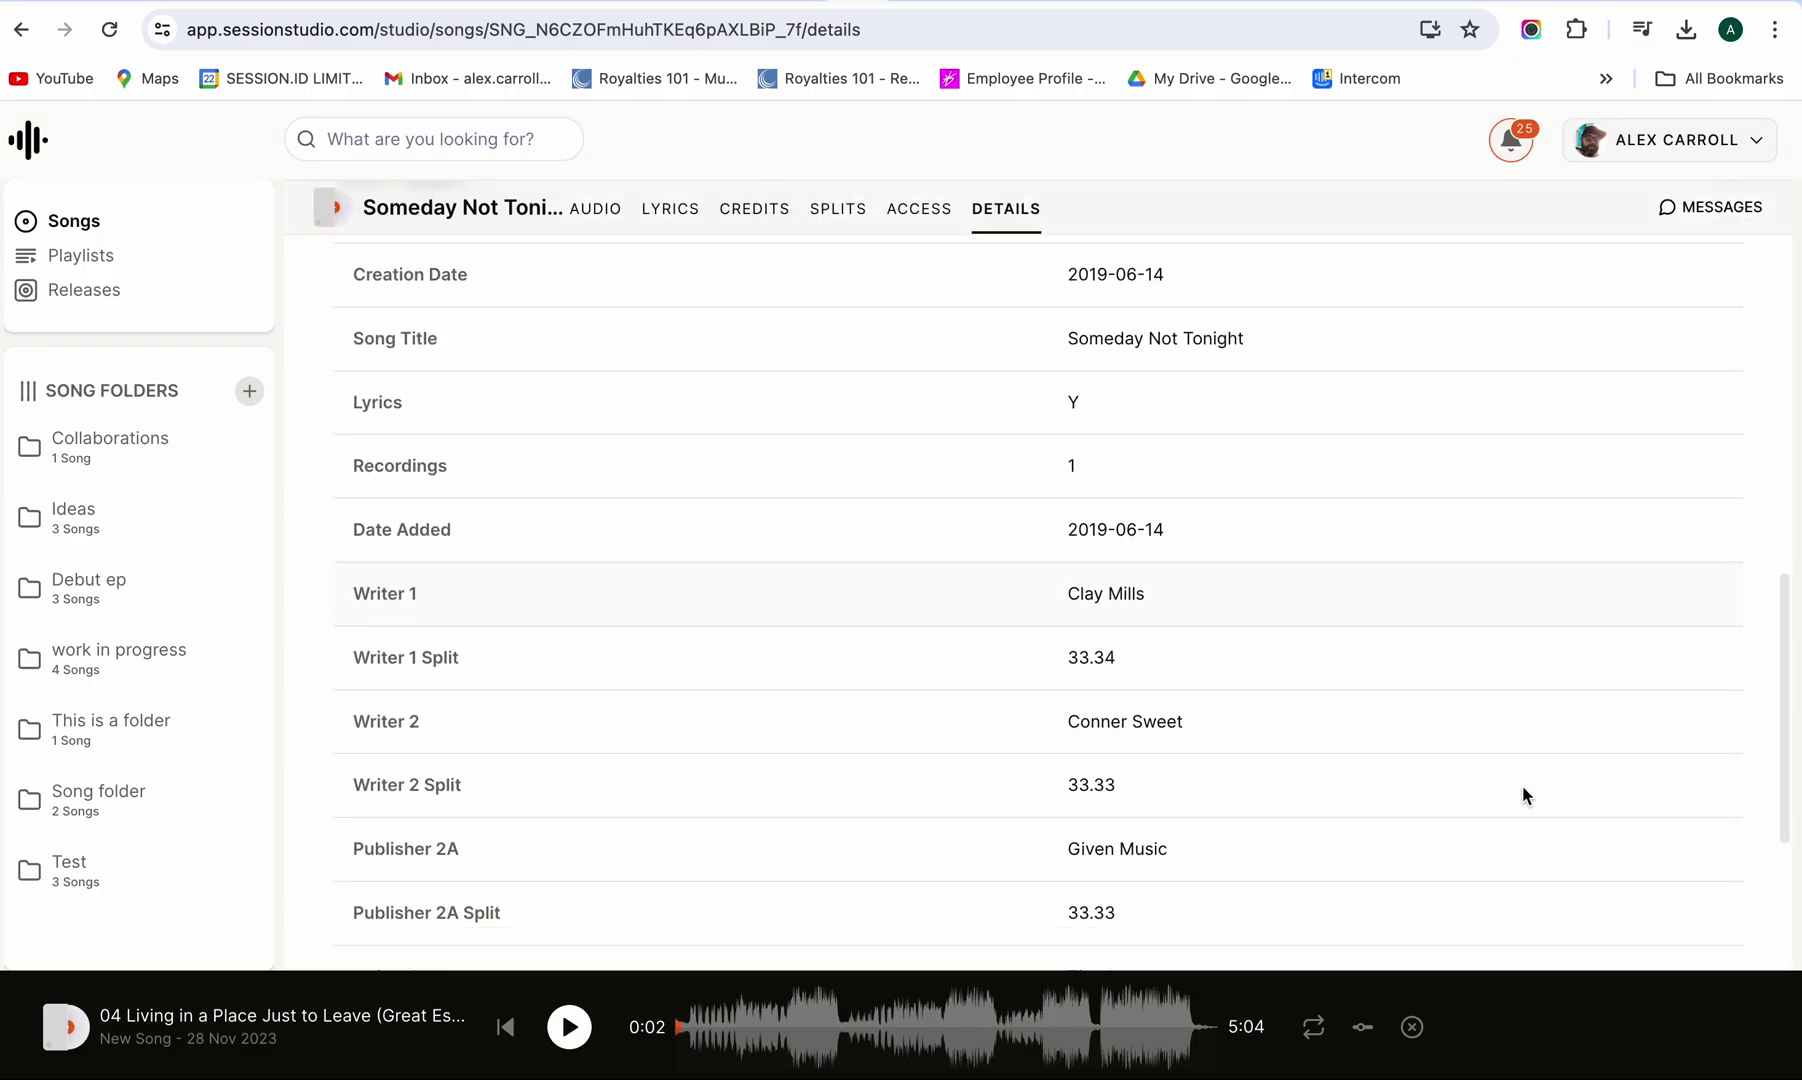
pyautogui.scroll(-1, 1522, 795)
pyautogui.scroll(-1, 1522, 795)
pyautogui.scroll(1, 1522, 795)
pyautogui.scroll(2, 1522, 795)
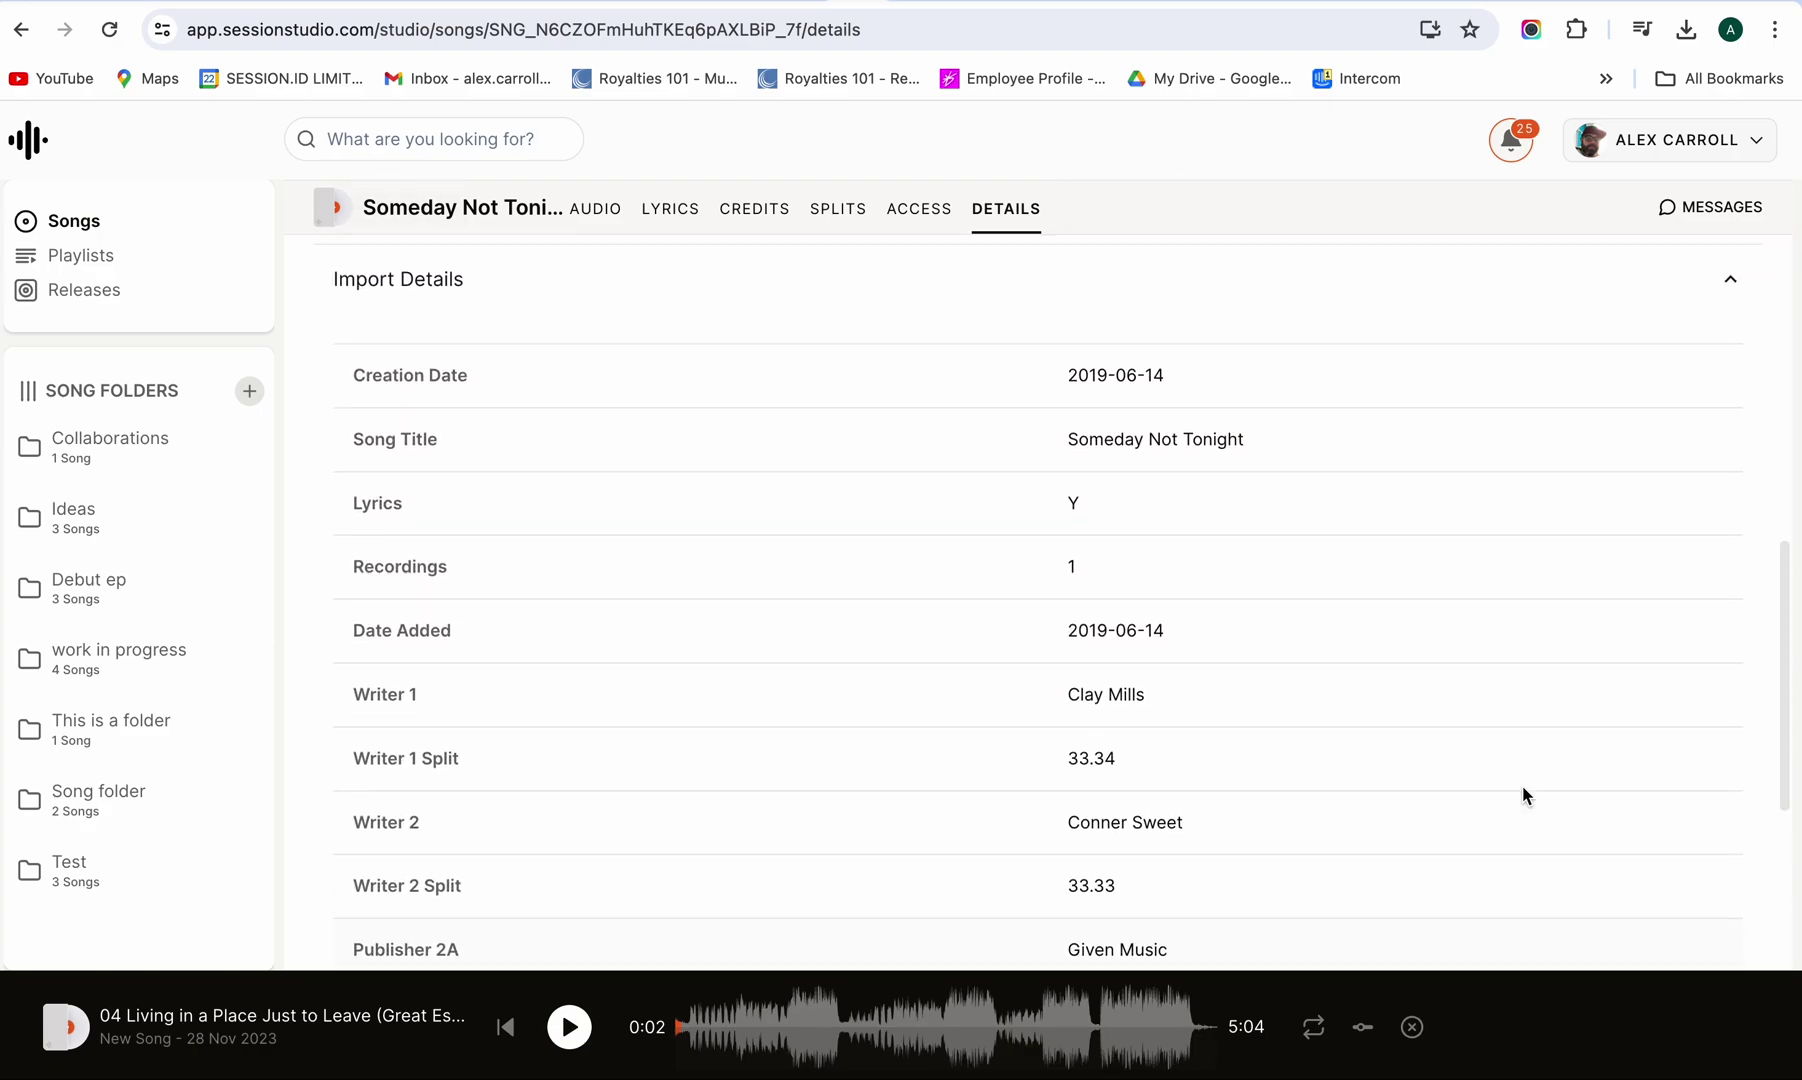
pyautogui.scroll(2, 1523, 786)
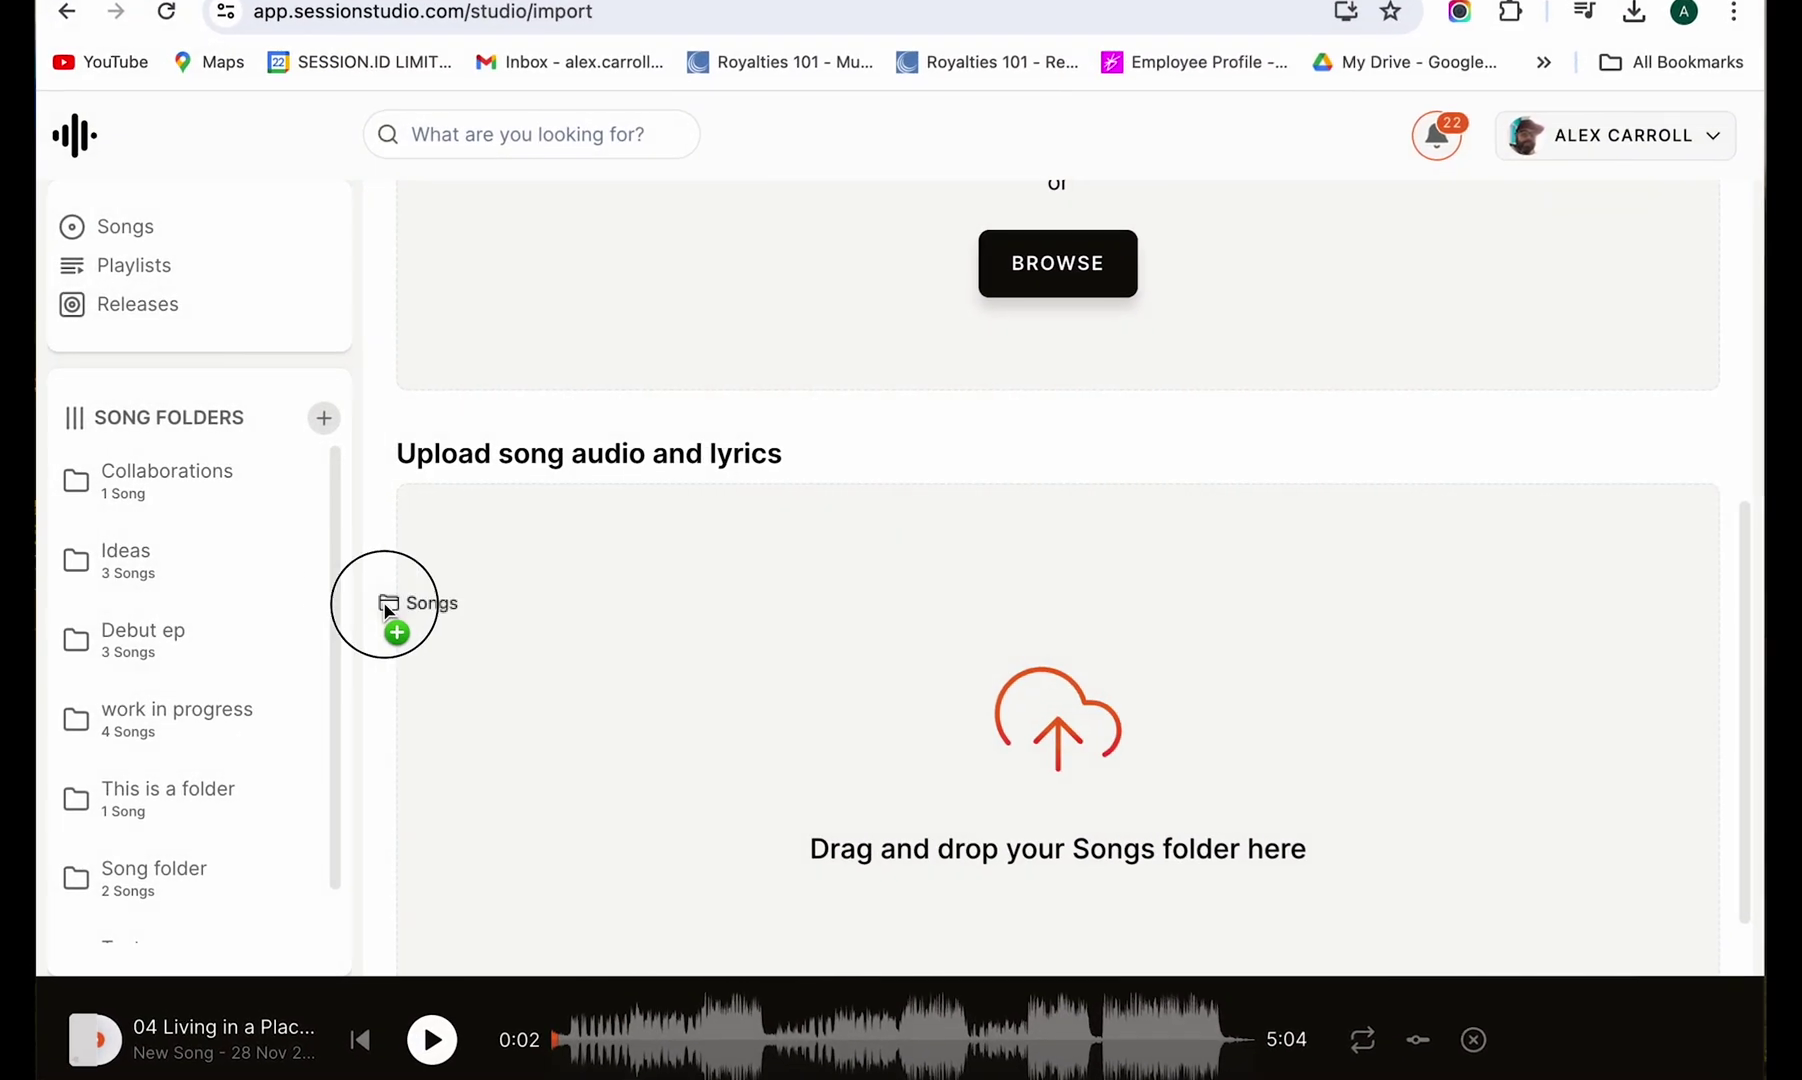
# Drop the Songs folder onto the song audio and lyrics upload area.
pyautogui.moveTo(390, 602)
pyautogui.mouseDown()
pyautogui.moveTo(991, 692)
pyautogui.moveTo(1043, 741)
pyautogui.mouseUp()
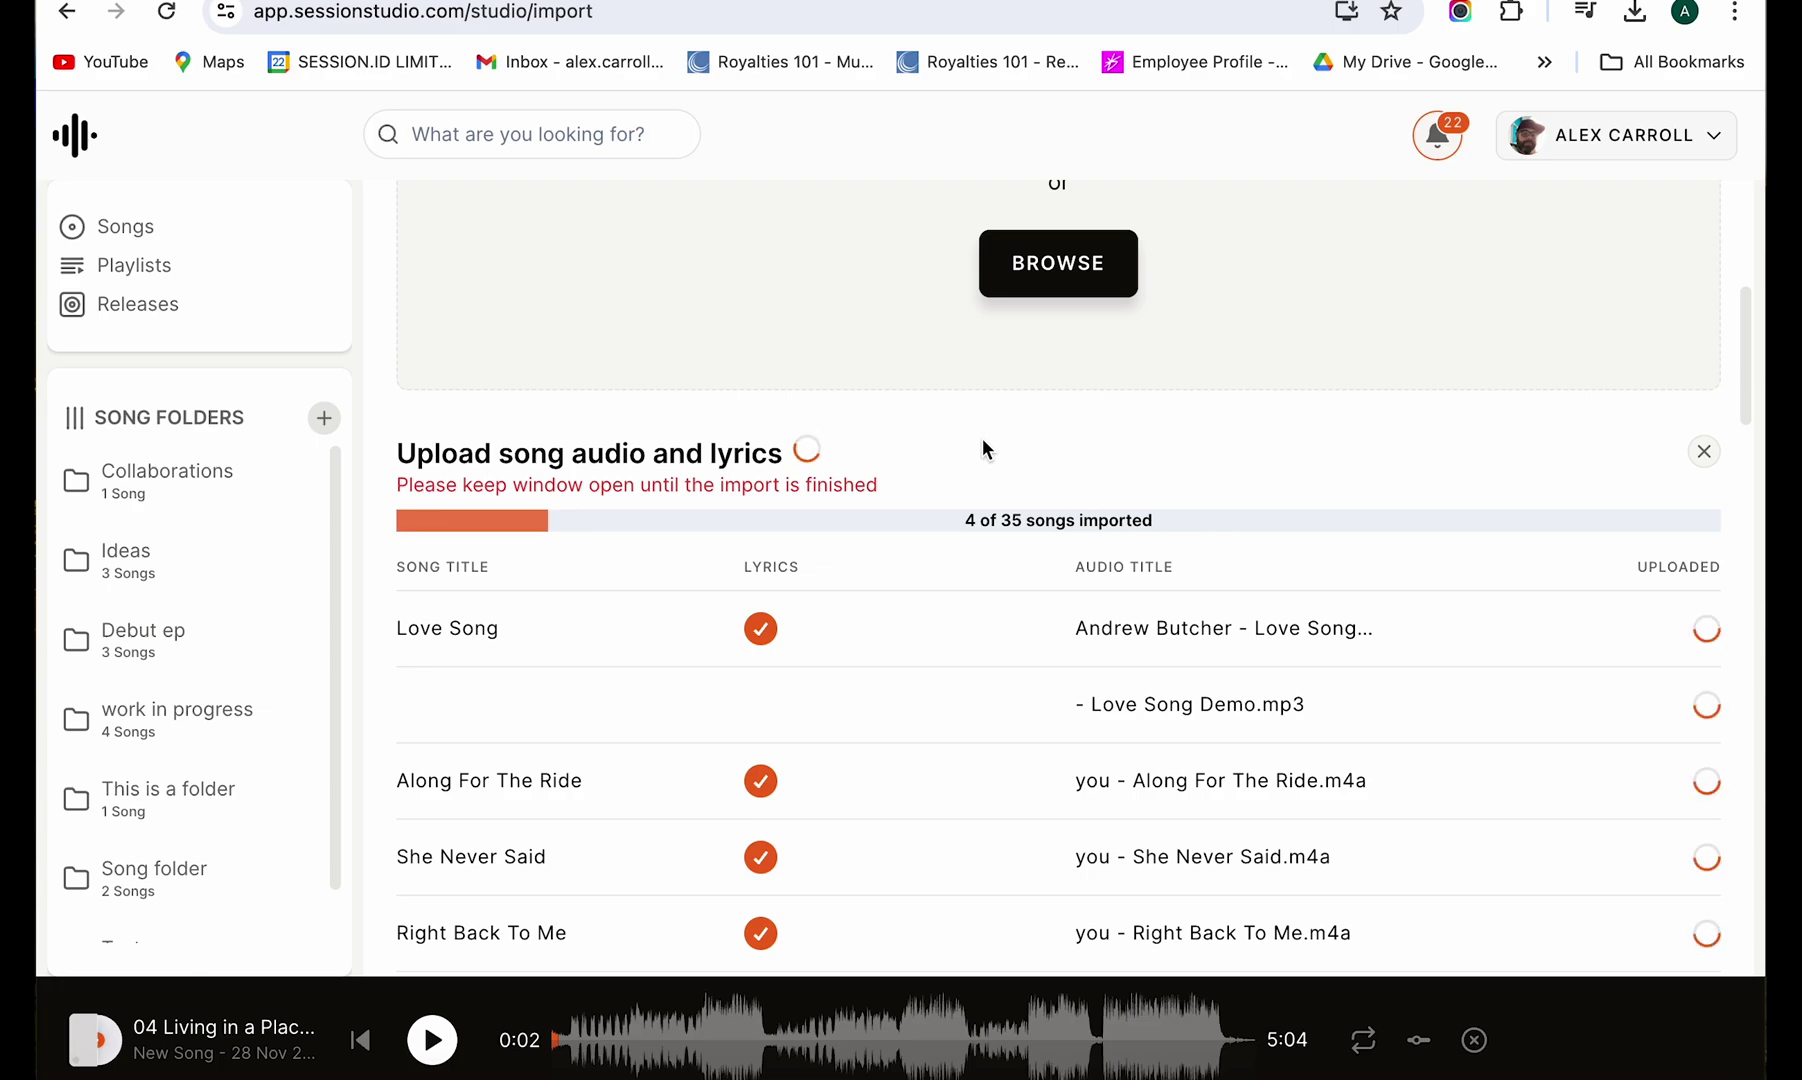
# Review Getting Drunk's audio, lyrics, three songwriter credits, splits and details.
pyautogui.click(80, 221)
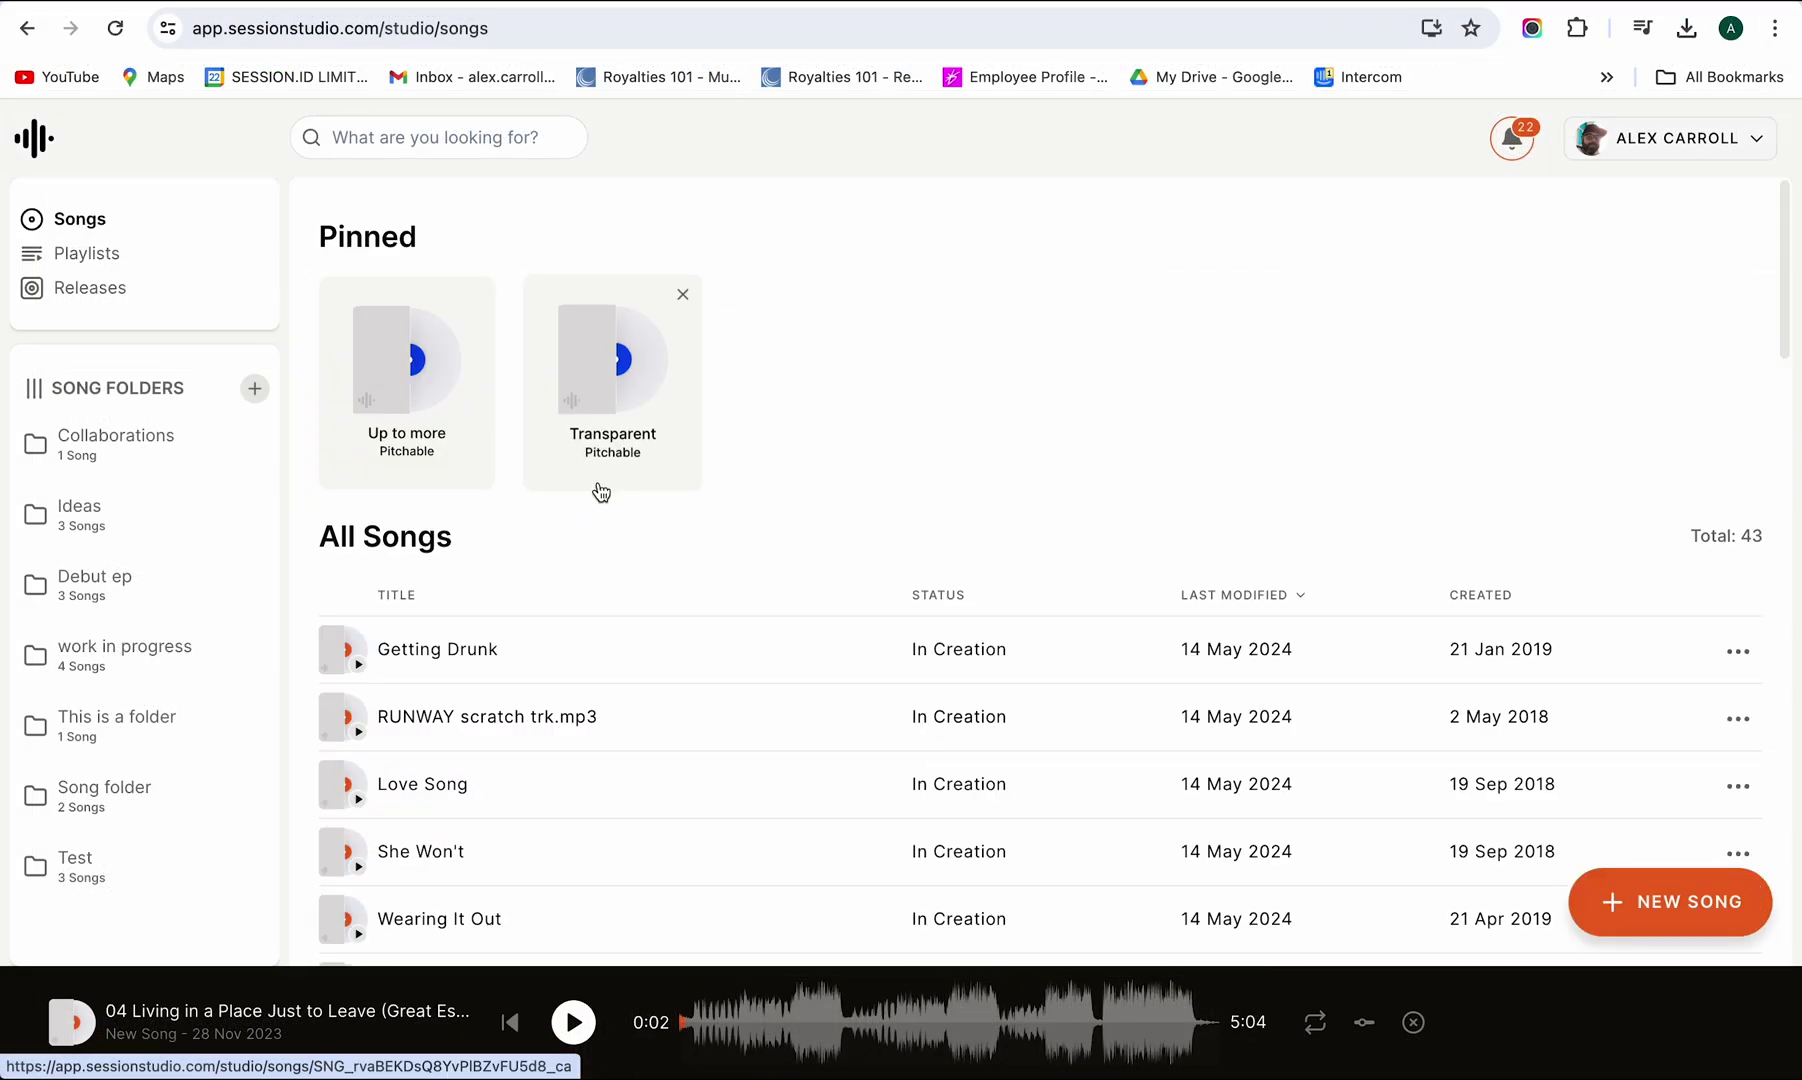
pyautogui.click(435, 652)
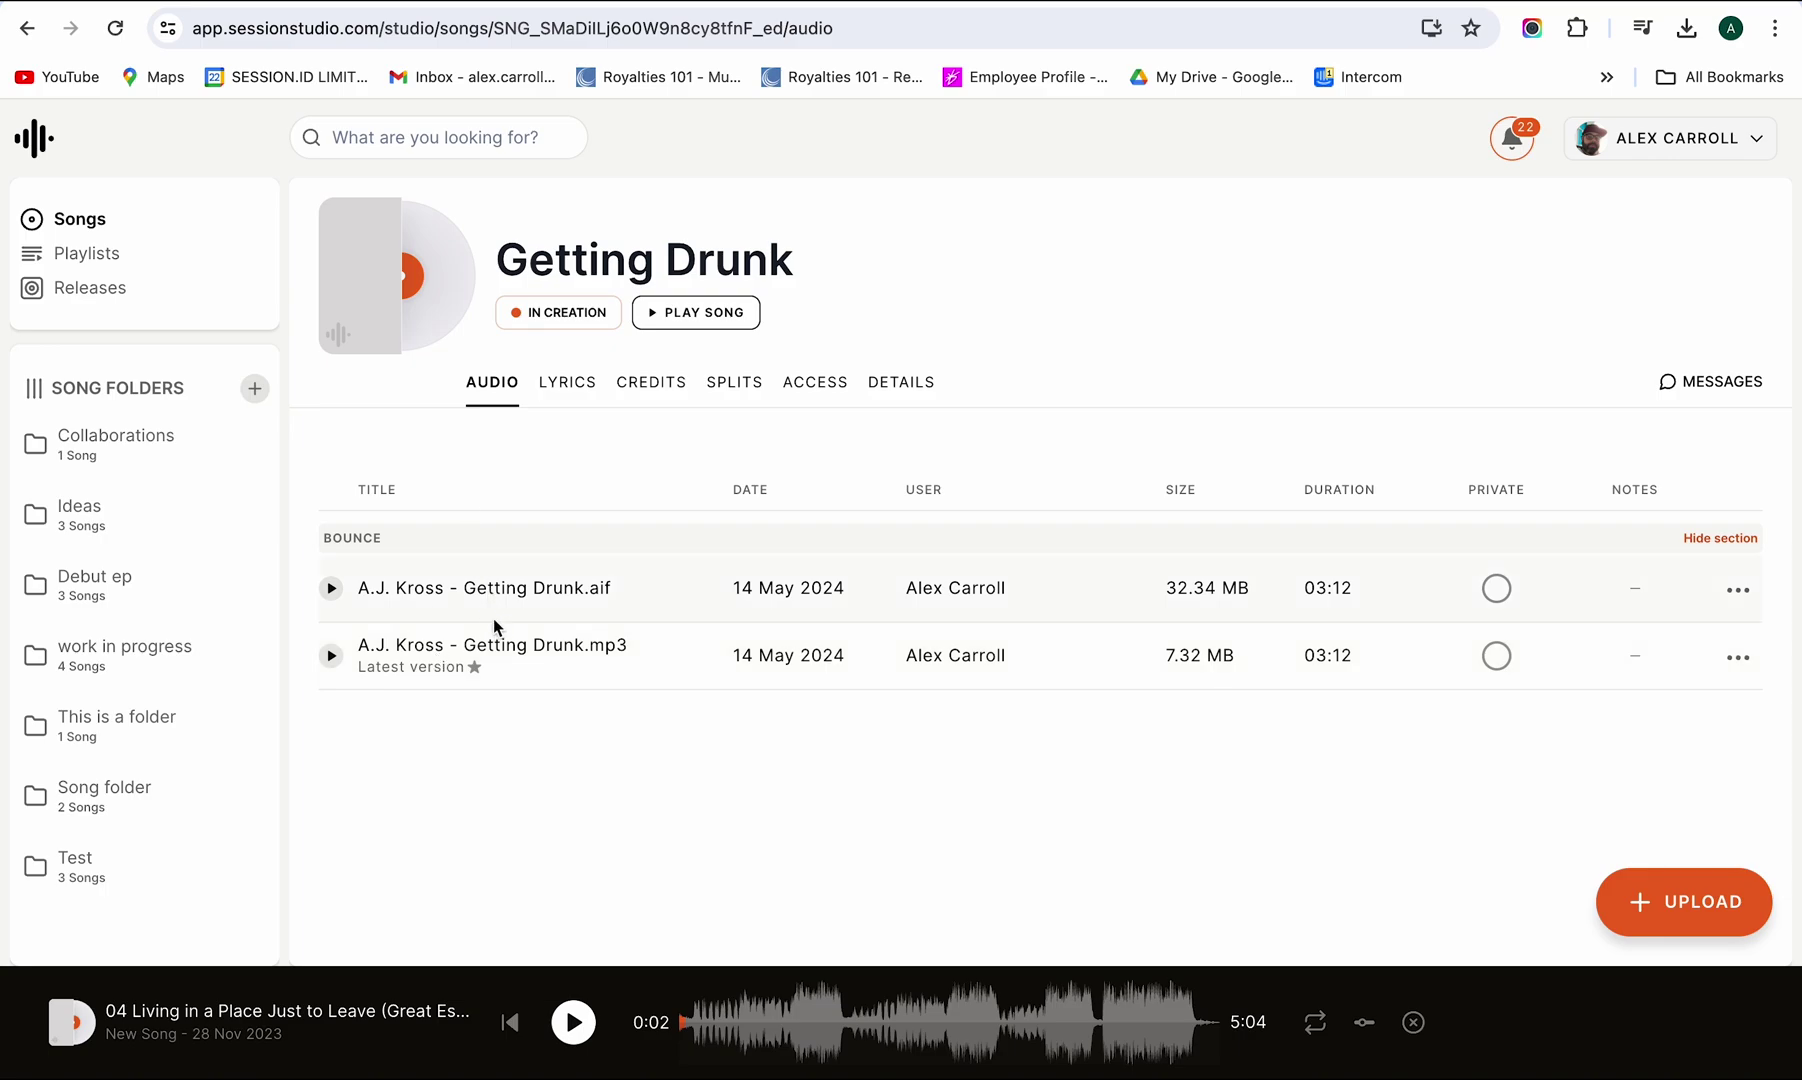
pyautogui.click(566, 382)
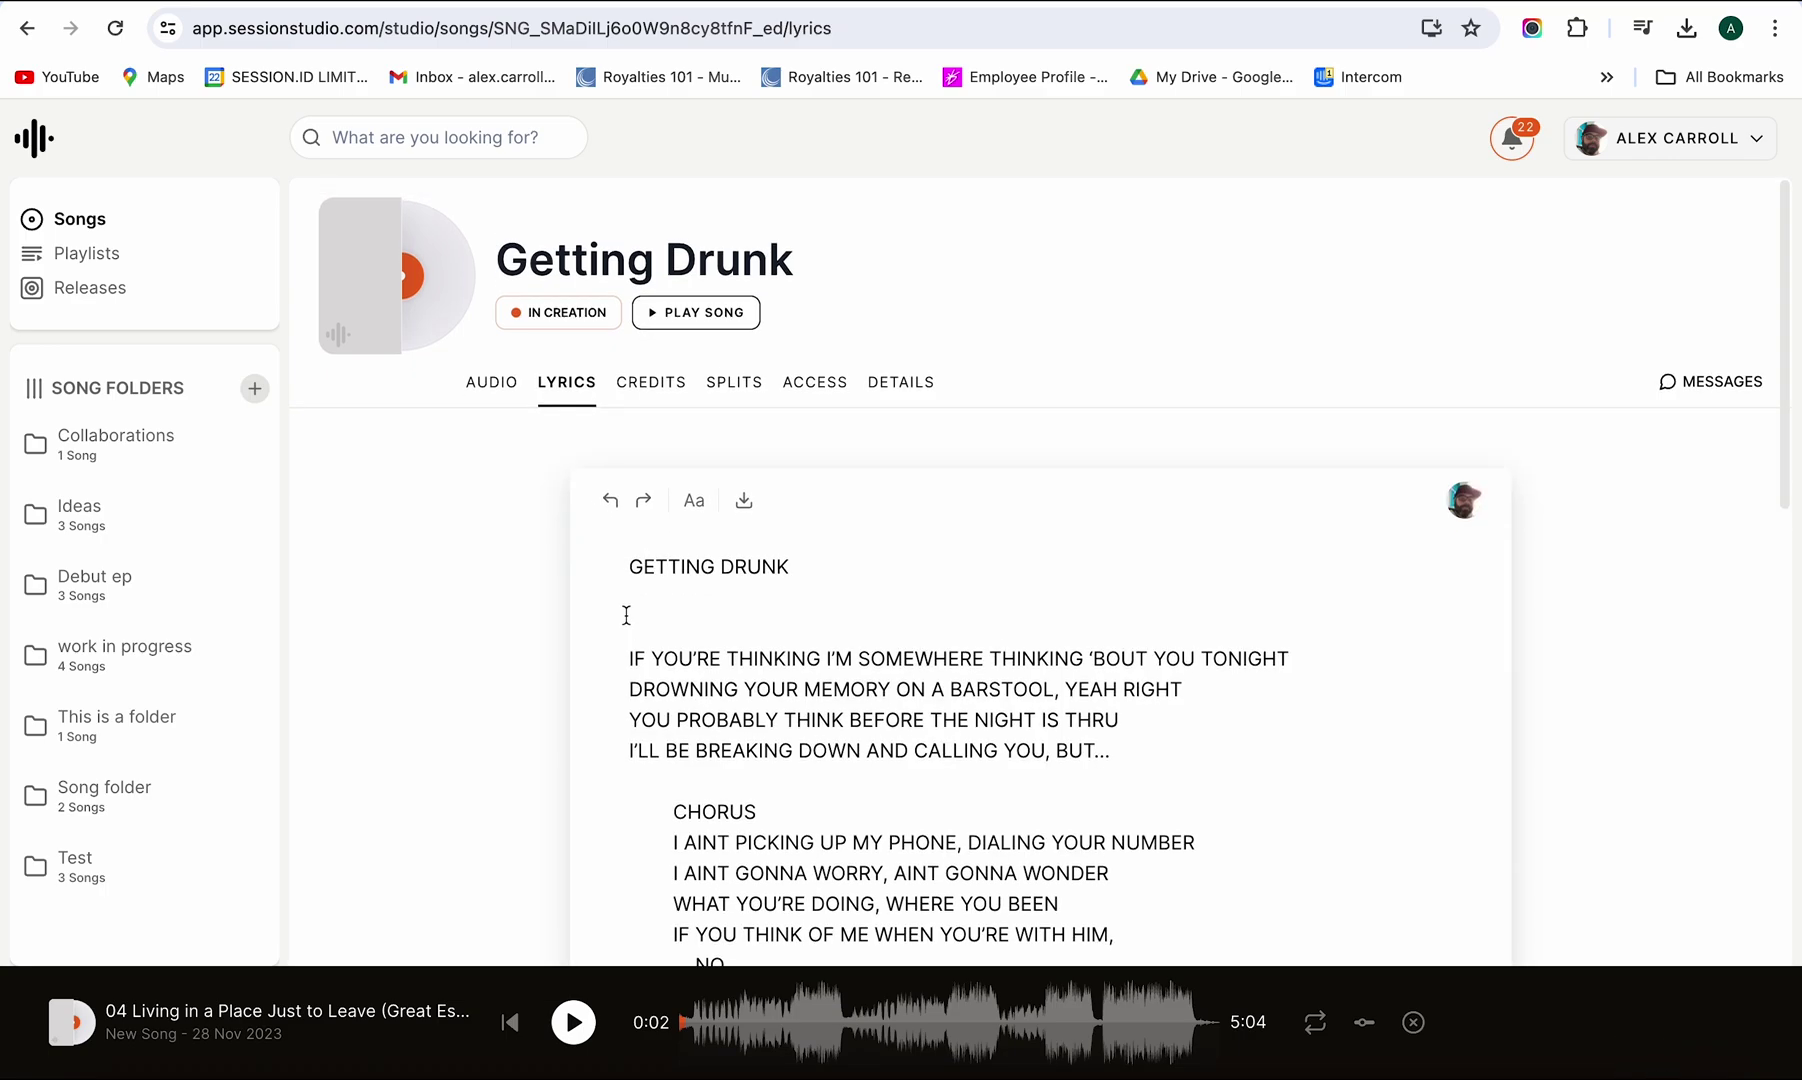
pyautogui.click(650, 385)
pyautogui.click(735, 387)
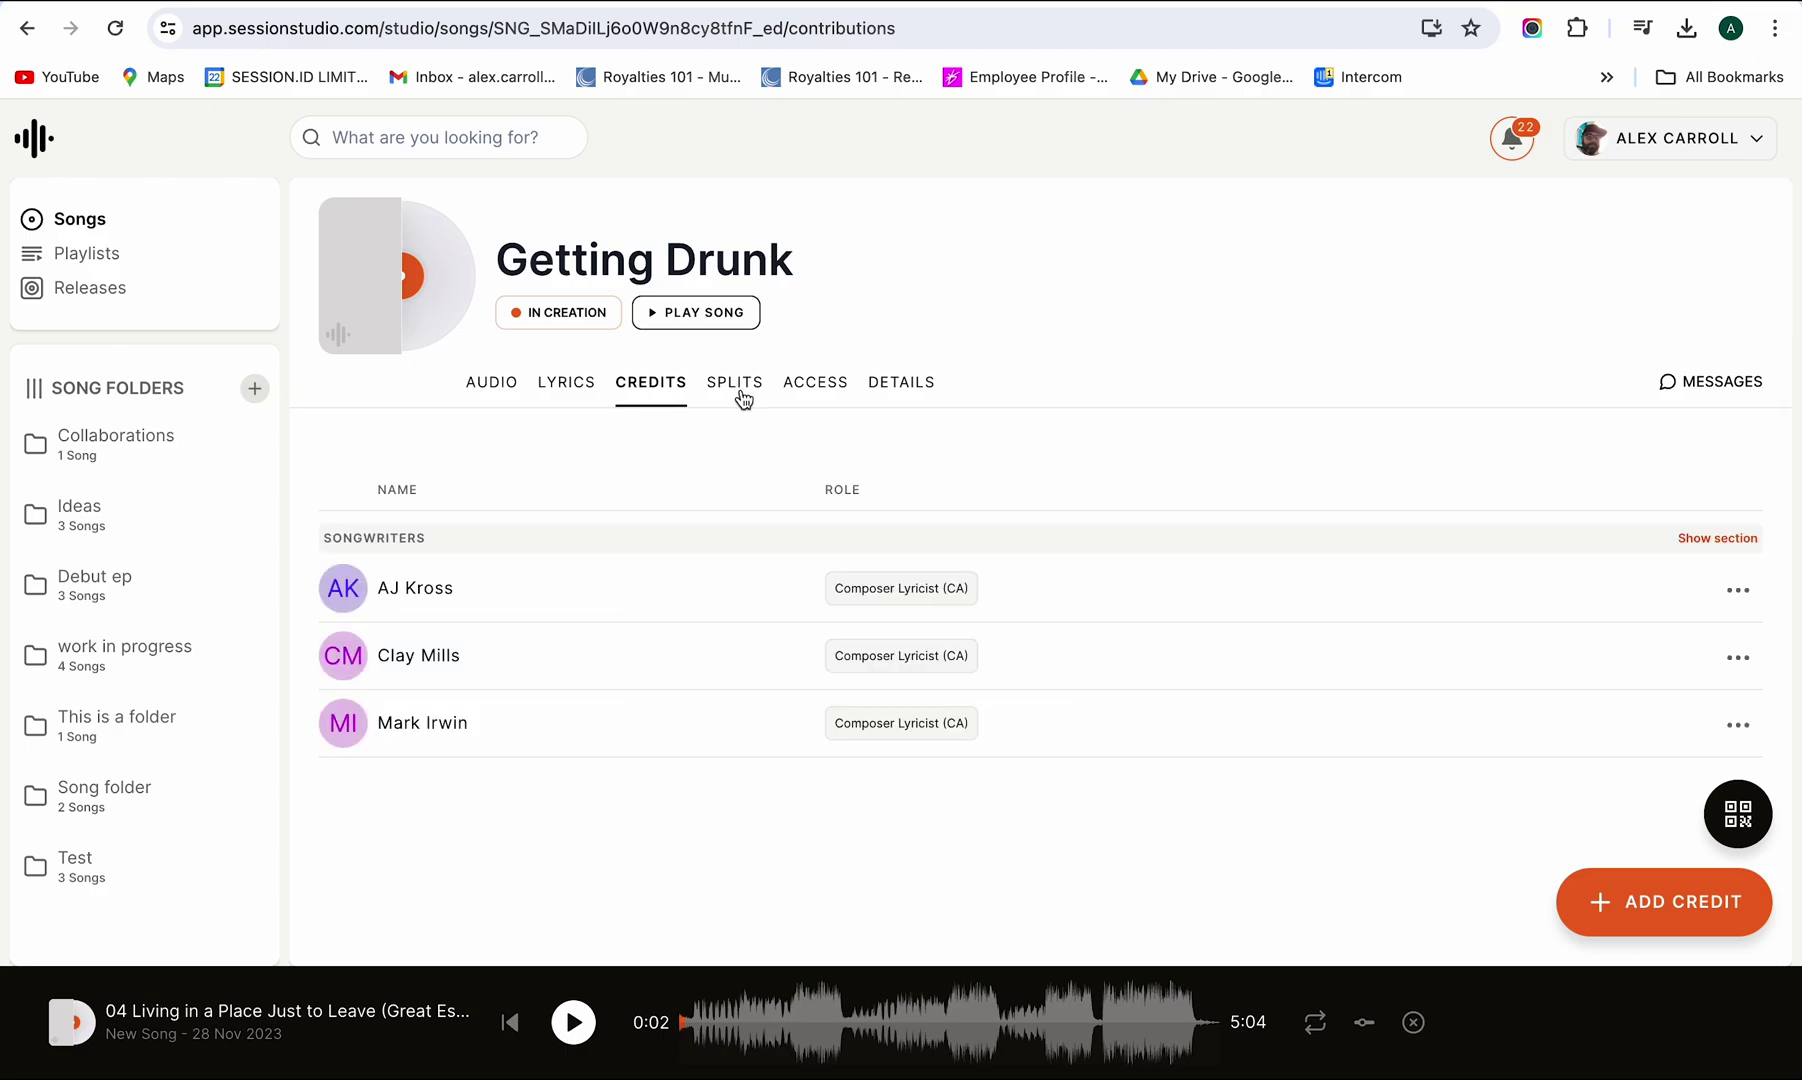
pyautogui.click(898, 382)
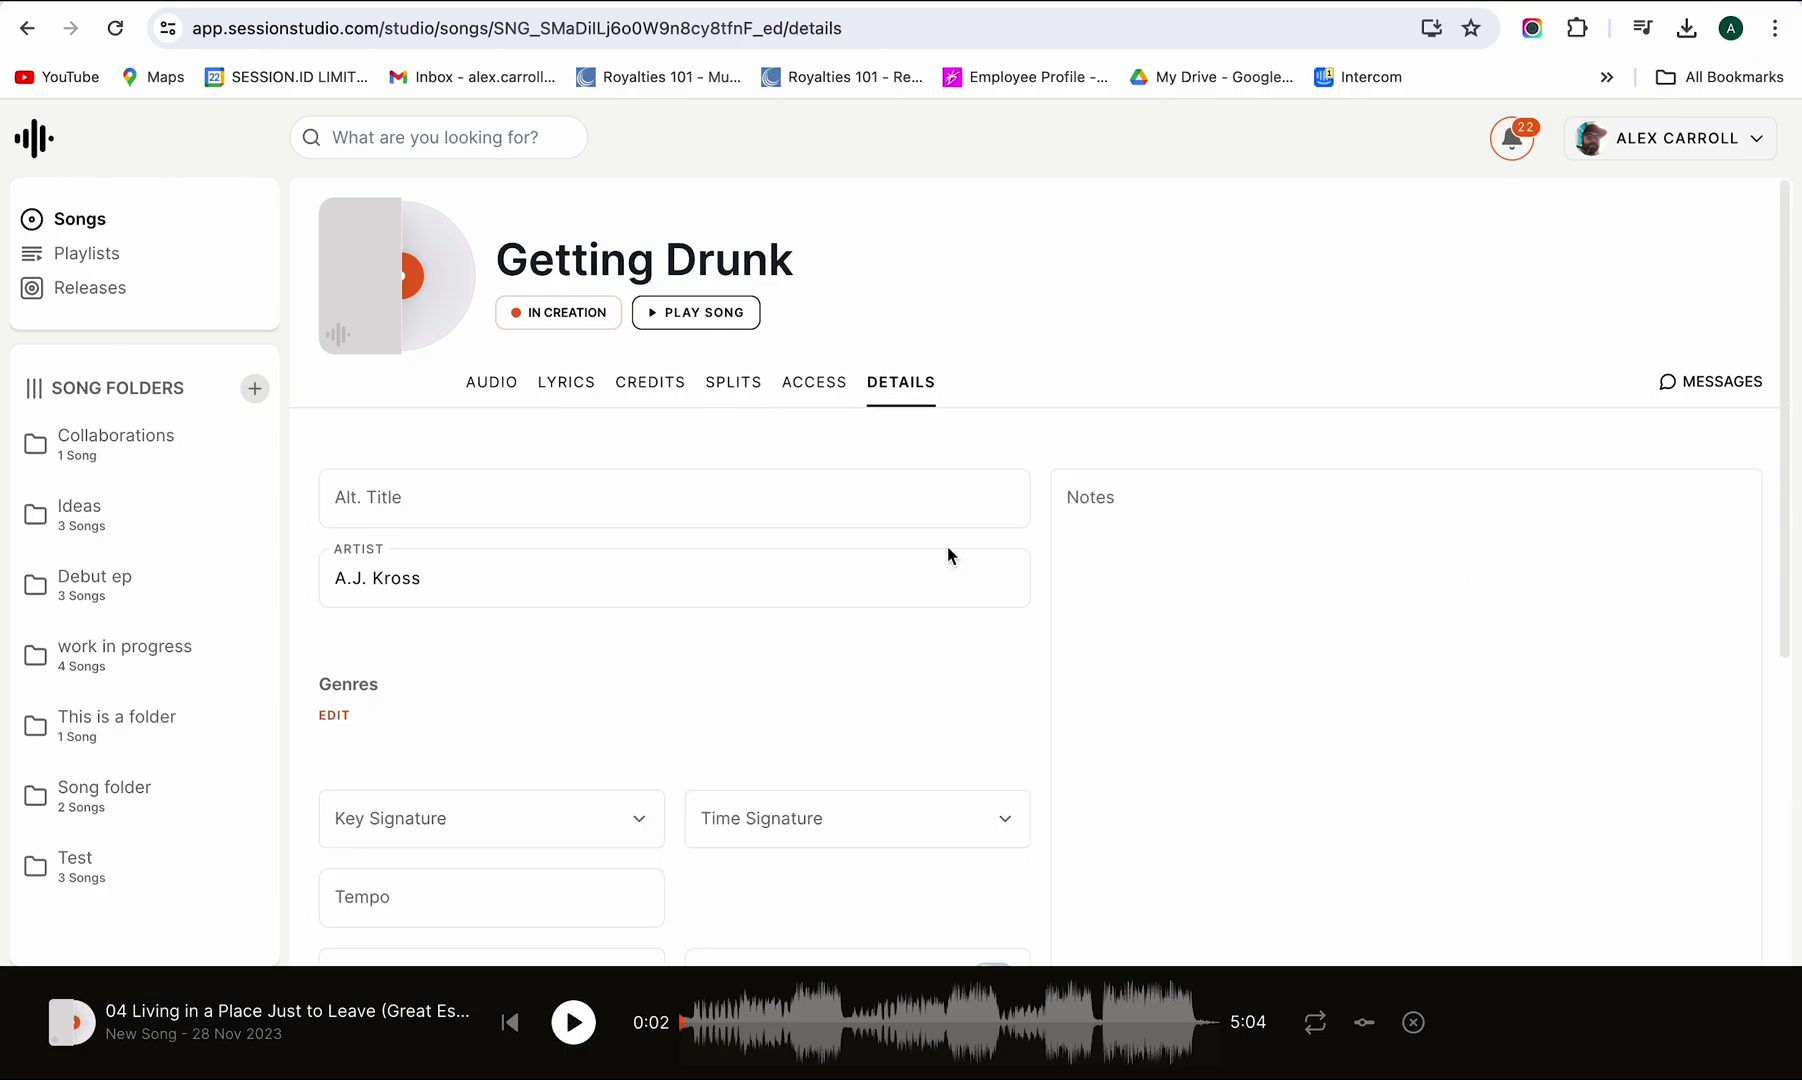
pyautogui.scroll(-1, 952, 619)
pyautogui.scroll(-2, 954, 688)
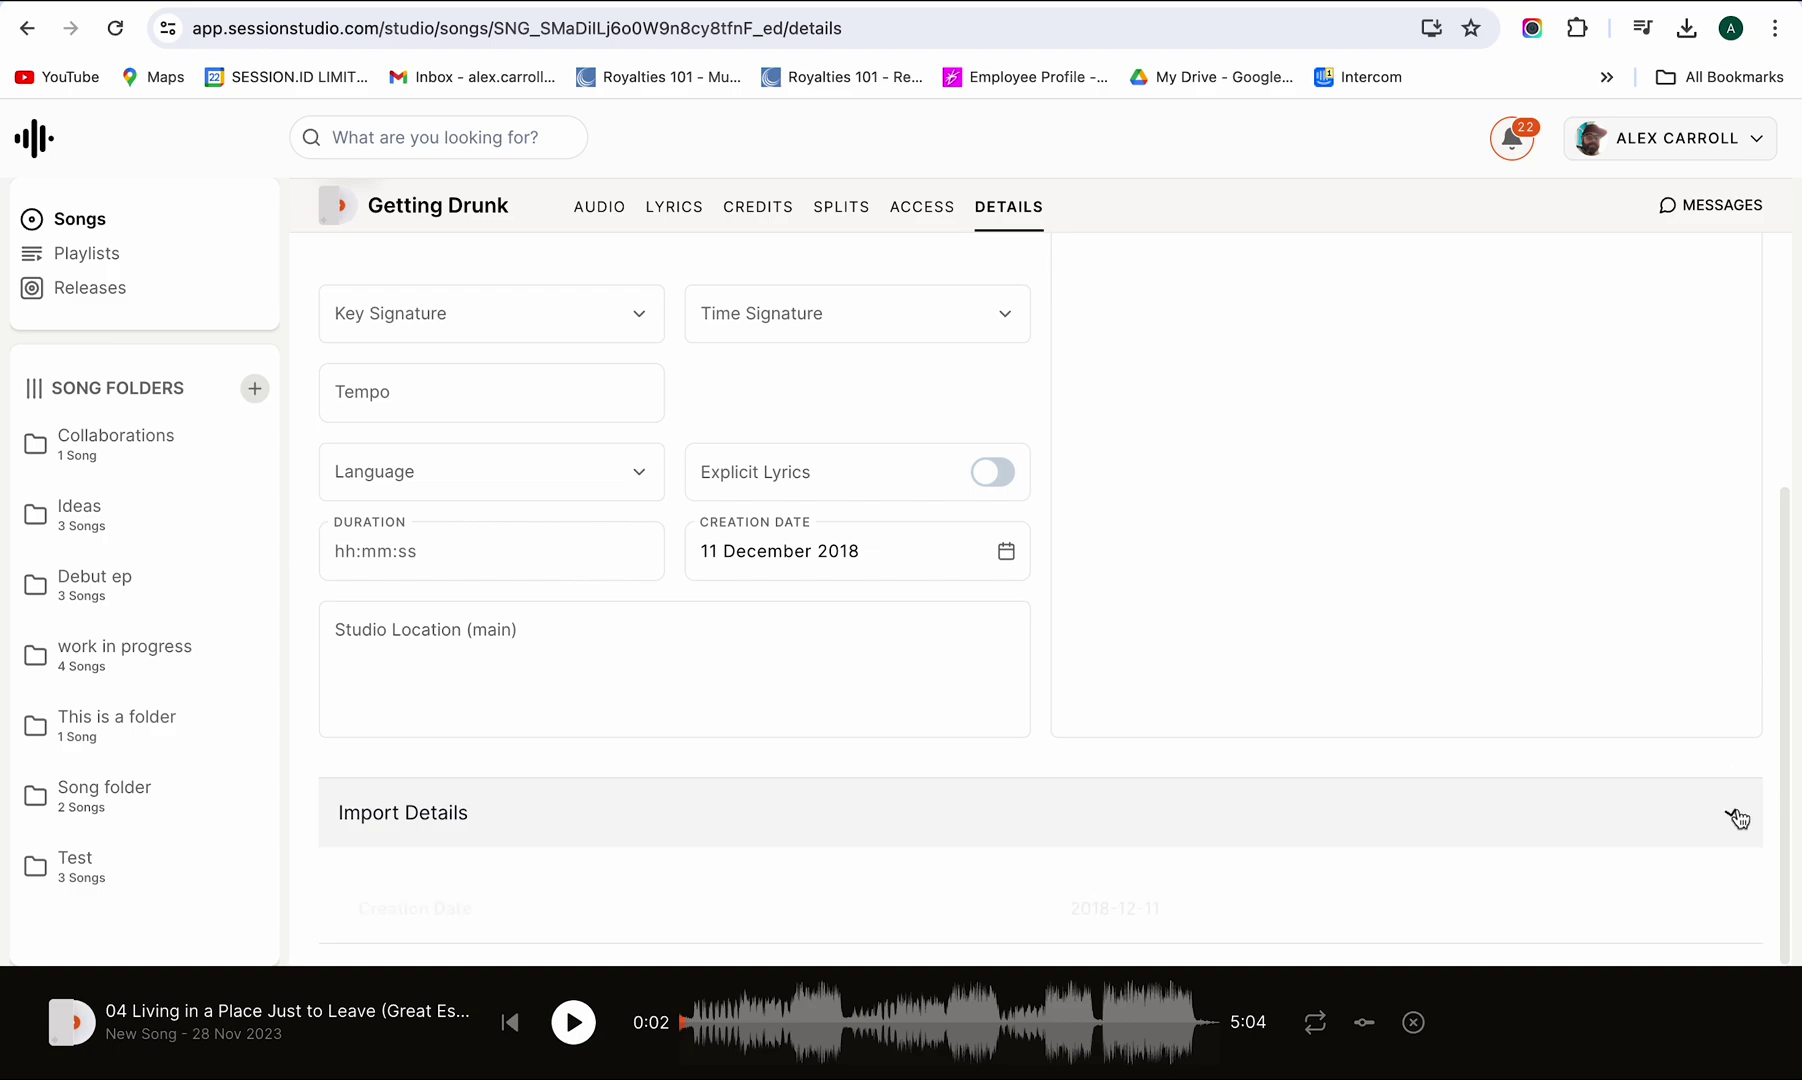